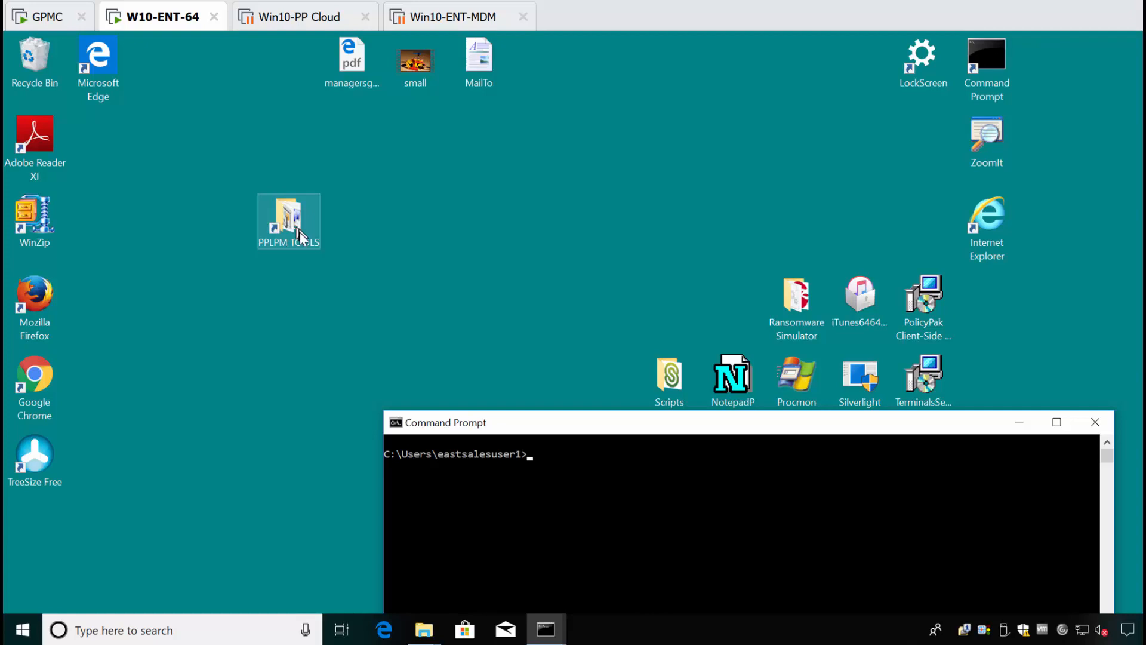
Look over the PPLPM Helper Tools group in the Start menu and view PolicyPak.Tools.Programs from the PPLPM TOOLS folder, closing both windows
{"action": "left_click", "coordinate": [18, 636]}
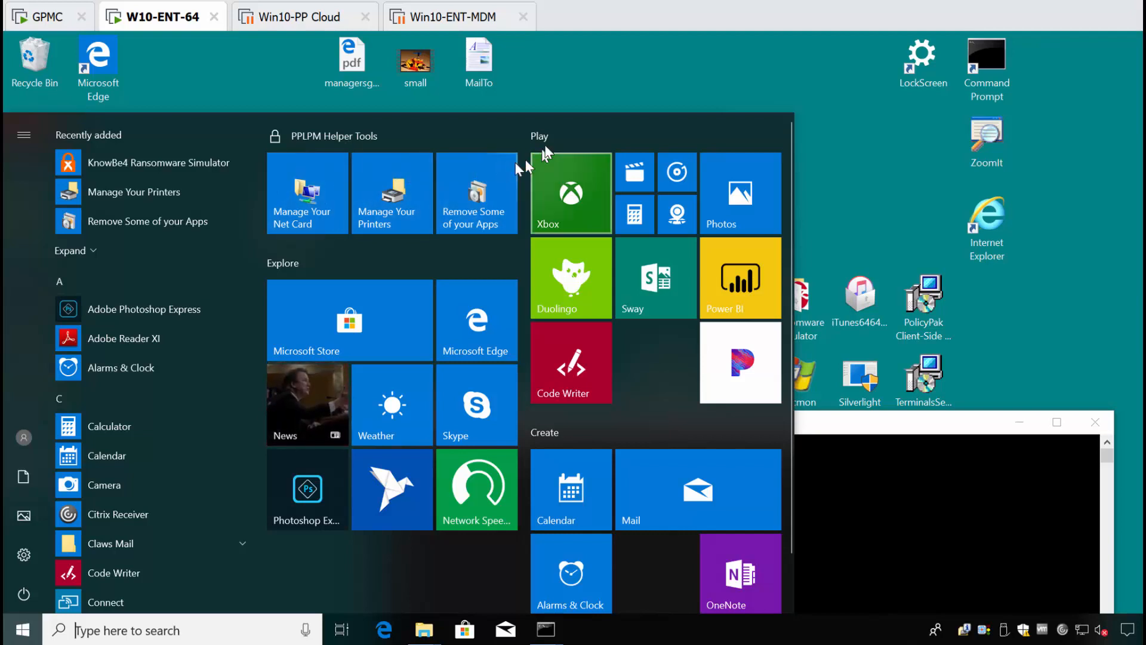
{"action": "left_click", "coordinate": [558, 95]}
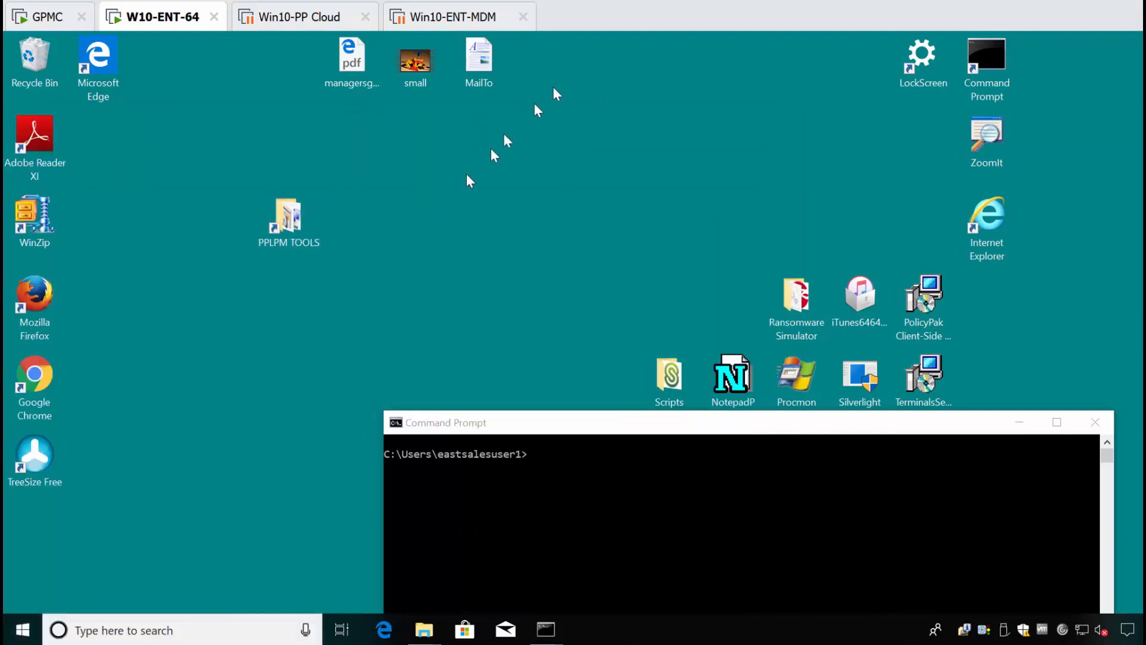
{"action": "double_click", "coordinate": [287, 227]}
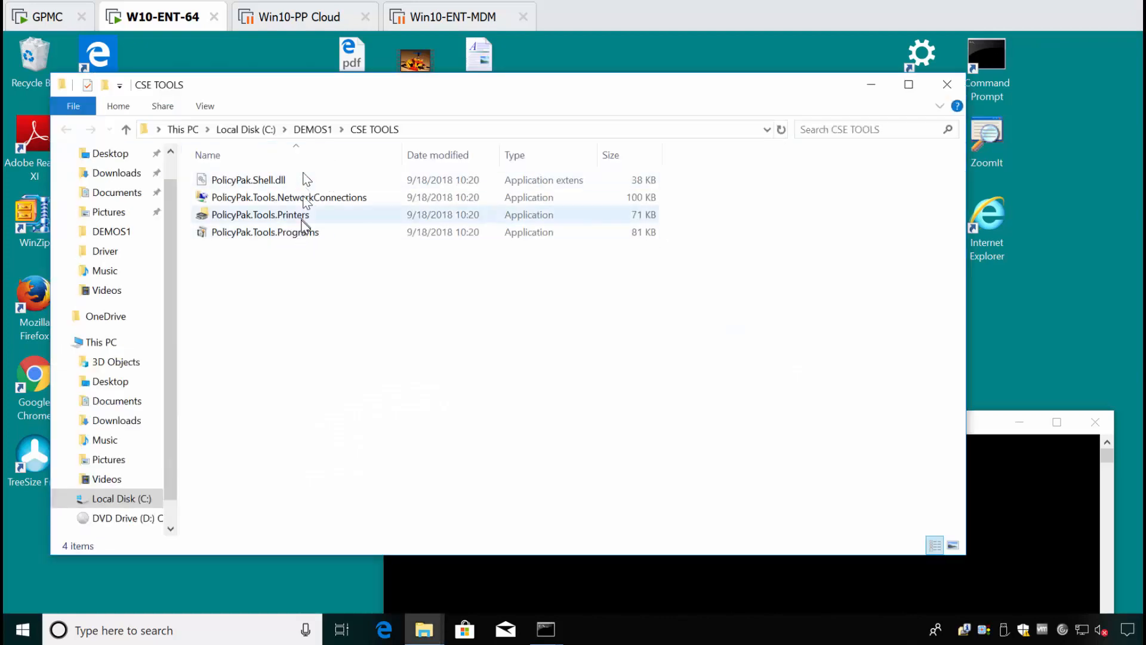
{"action": "left_click_drag", "start_coordinate": [328, 88], "coordinate": [629, 132]}
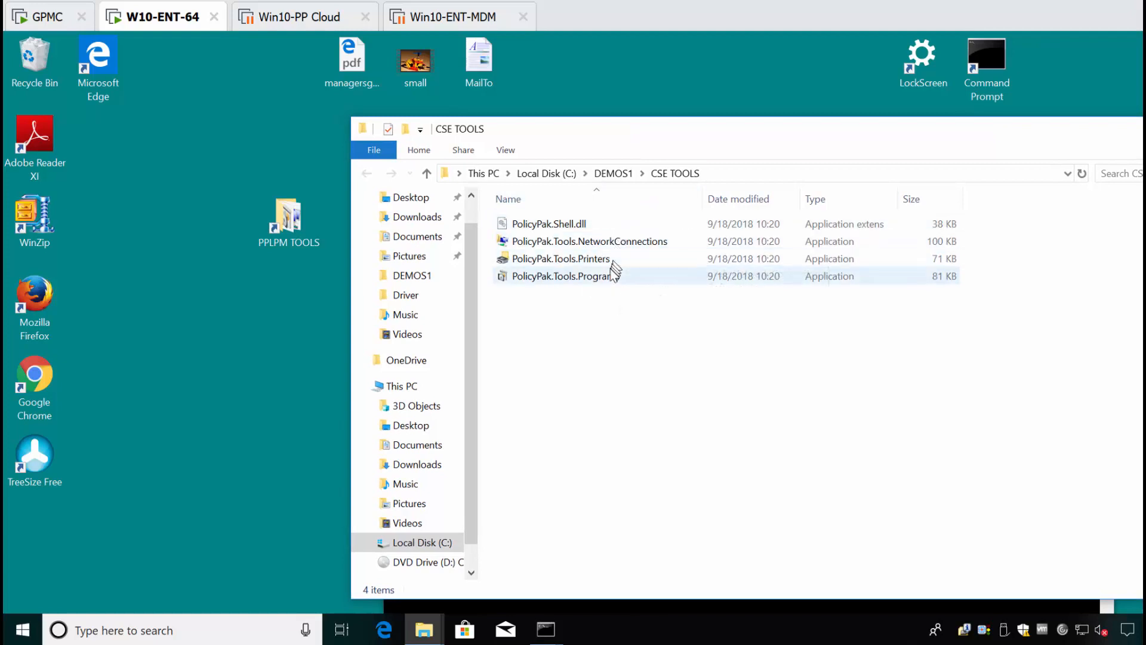
{"action": "mouse_move", "coordinate": [614, 286]}
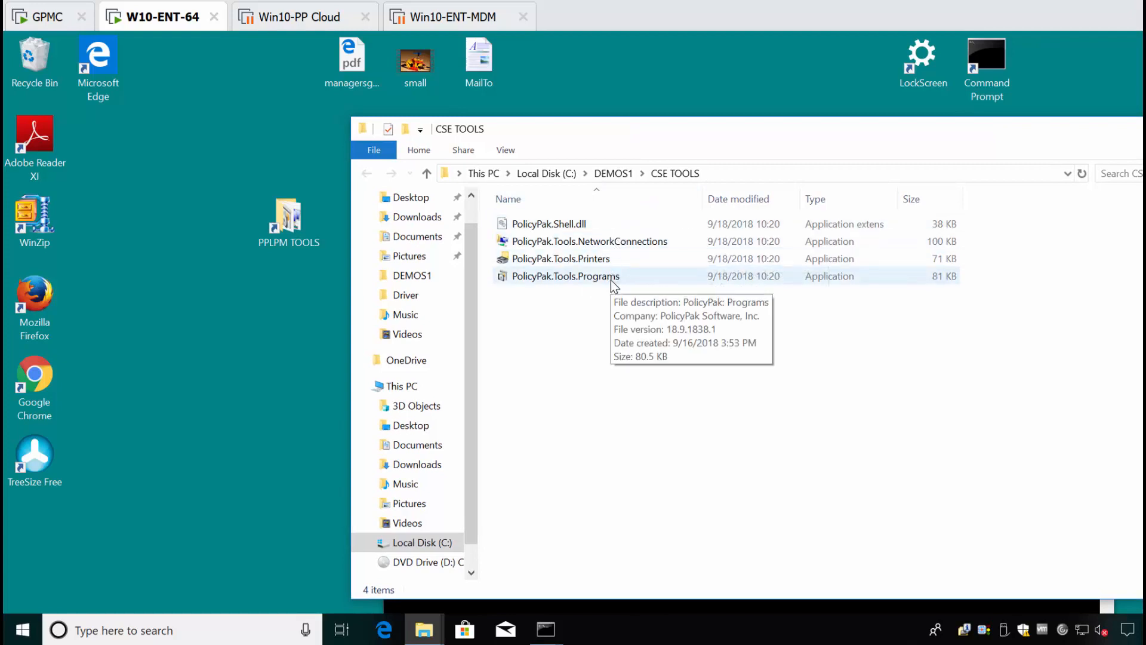
{"action": "double_click", "coordinate": [532, 275]}
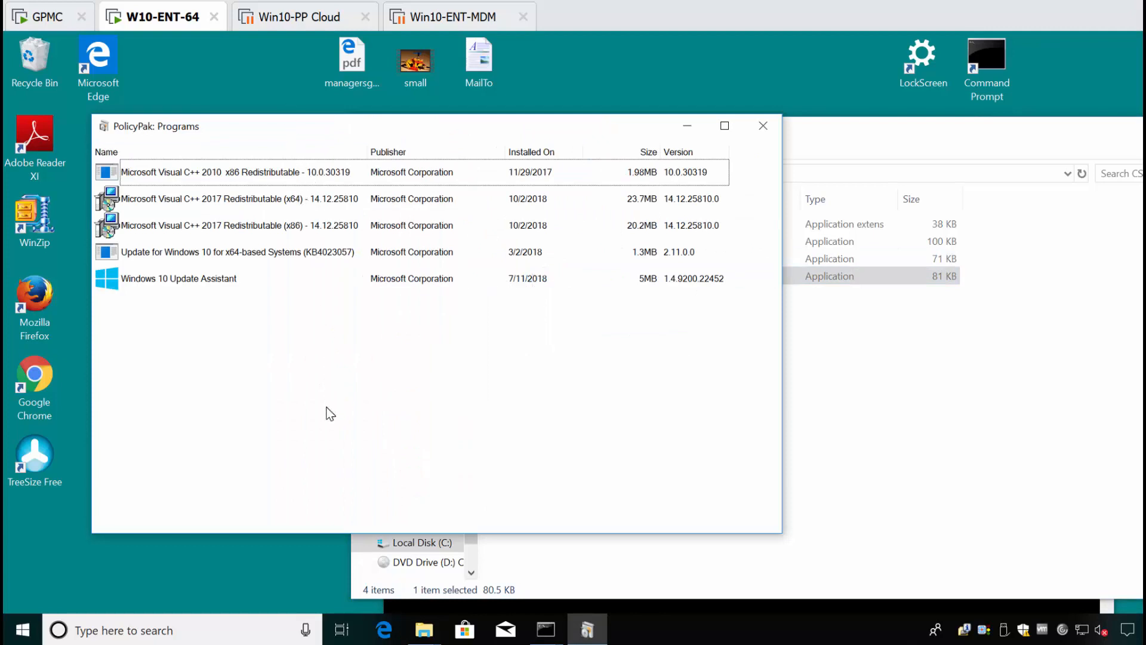
{"action": "key", "text": "alt+F4"}
{"action": "key", "text": "alt+F4"}
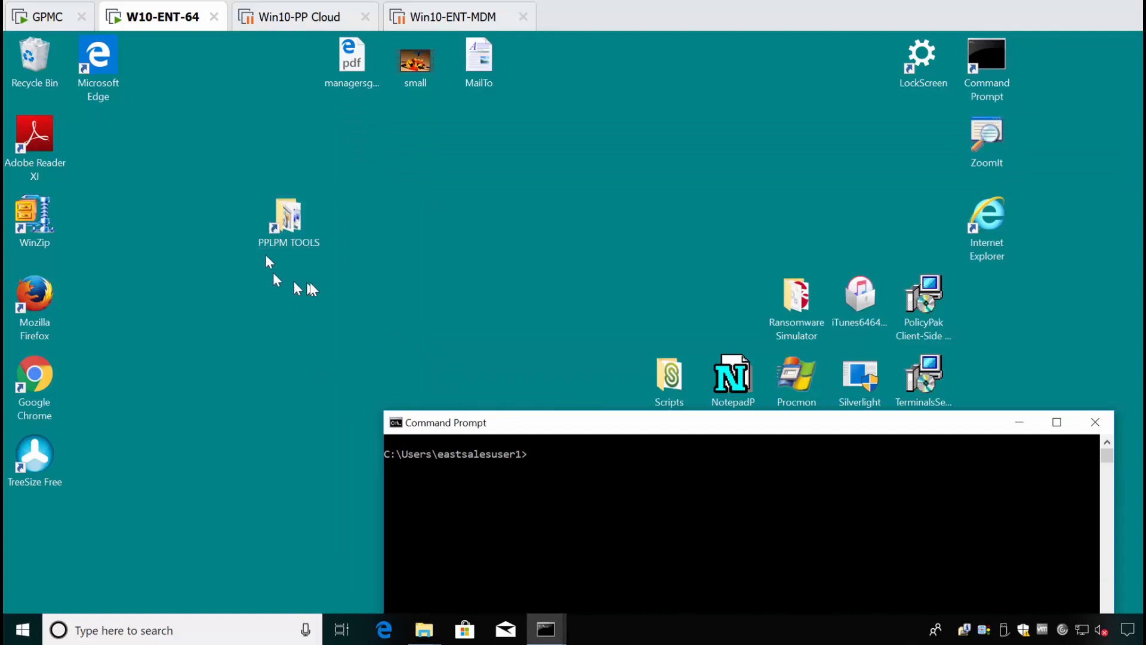
Move the PPLPM TOOLS desktop shortcut to the Recycle Bin
{"action": "left_click_drag", "start_coordinate": [292, 227], "coordinate": [36, 60]}
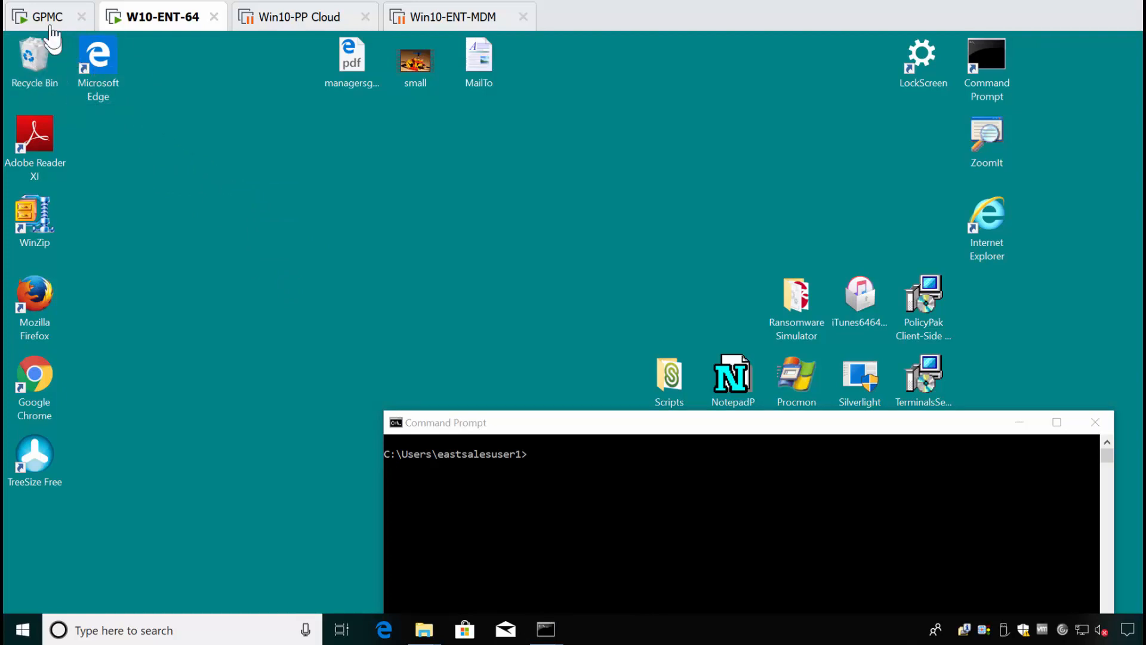
On the GPMC machine, import the PPLPM Printers file from the desktop into the user Shortcuts preferences of the PPLPM Tools Elevation policy
{"action": "left_click", "coordinate": [40, 10]}
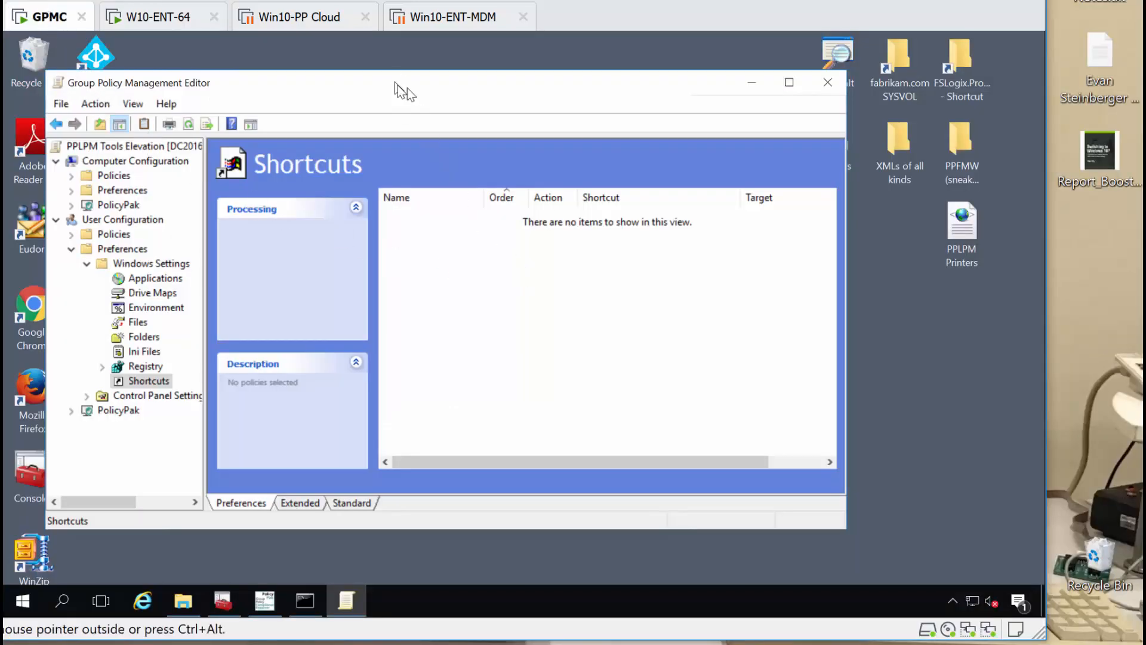
{"action": "left_click_drag", "start_coordinate": [413, 86], "coordinate": [389, 74]}
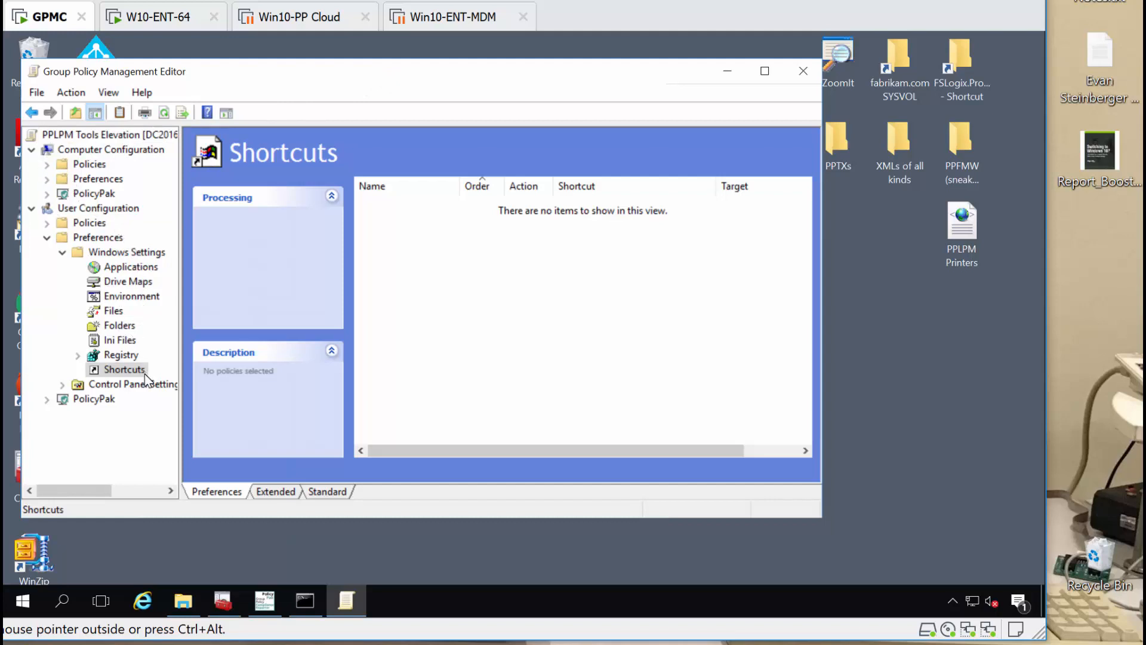
{"action": "left_click", "coordinate": [906, 286]}
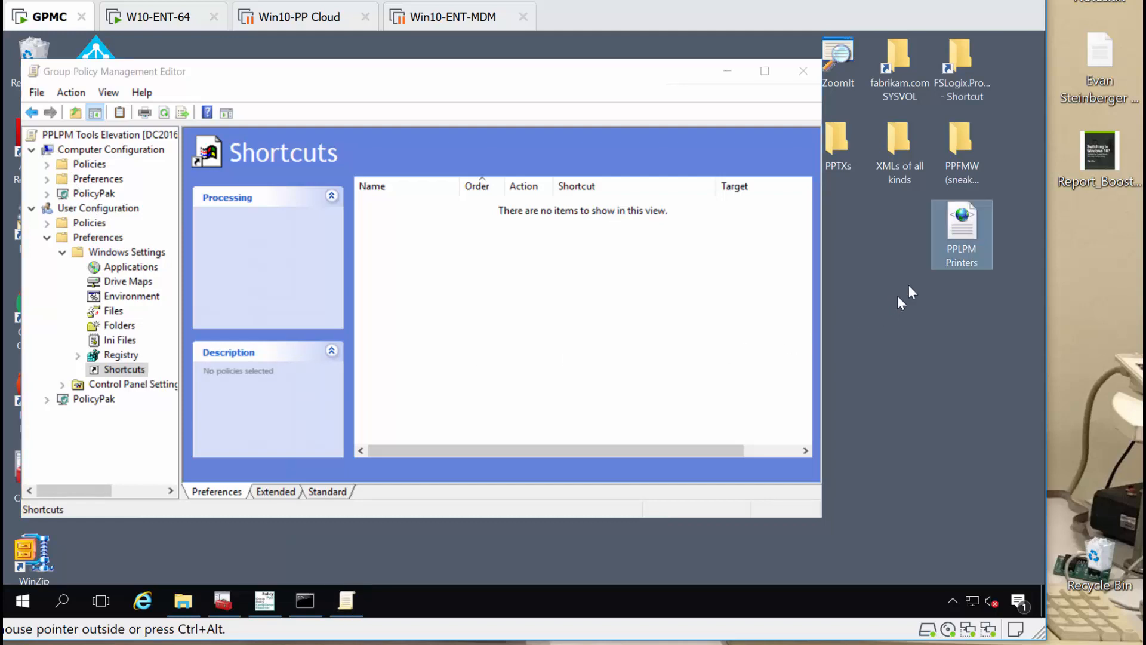
{"action": "left_click_drag", "start_coordinate": [959, 237], "coordinate": [406, 231]}
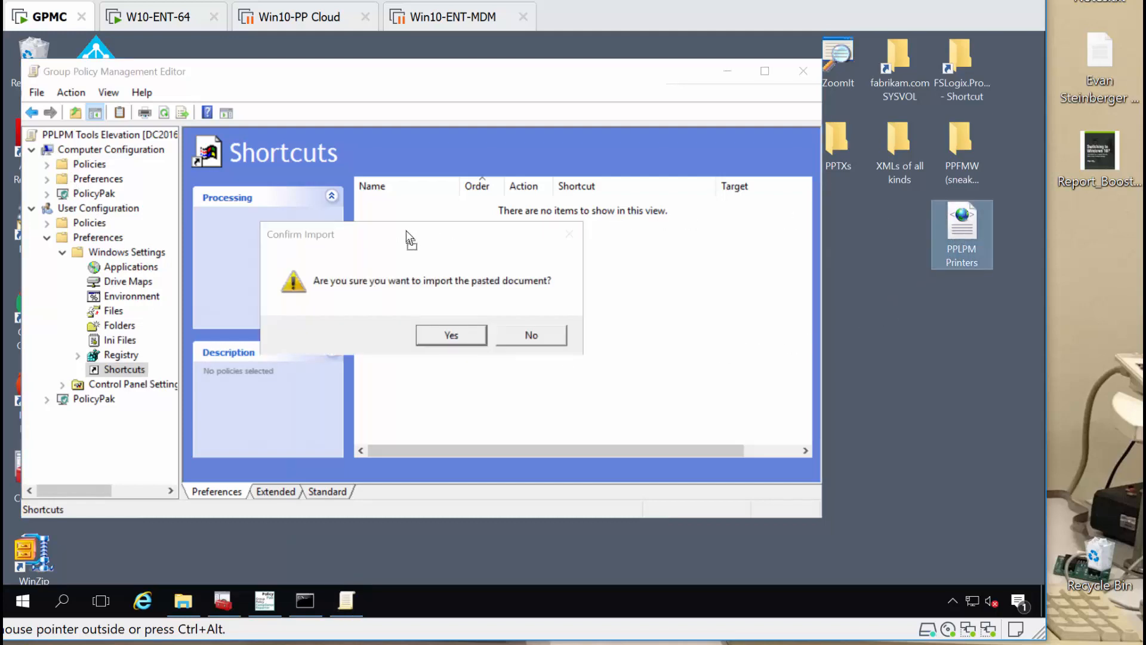
{"action": "left_click", "coordinate": [444, 337]}
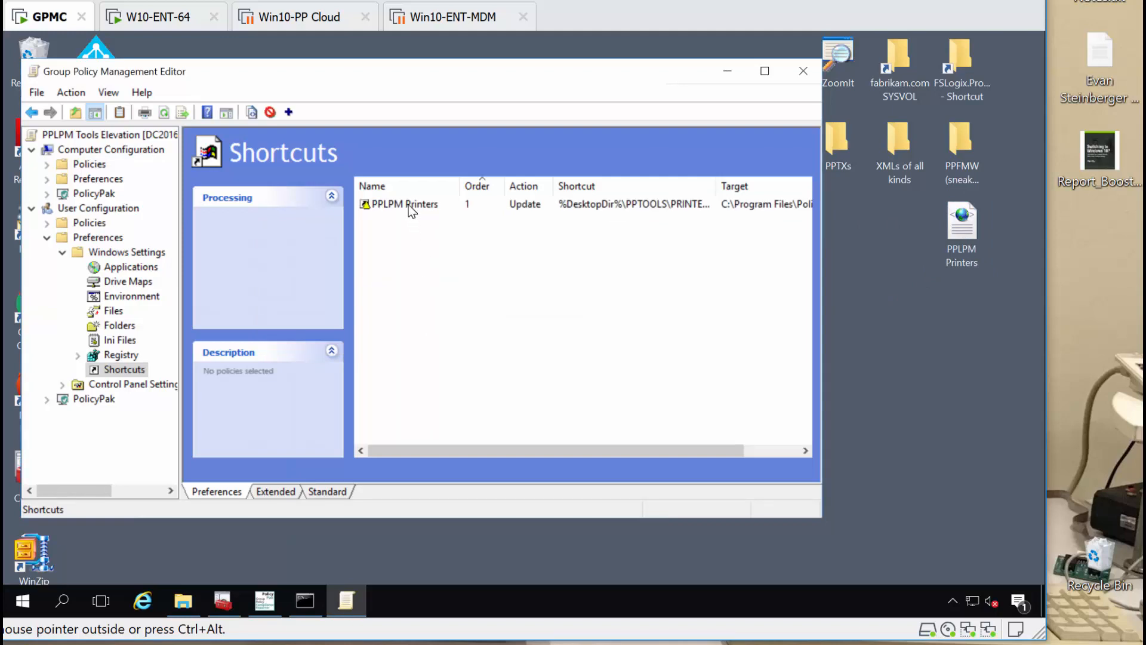
Change the imported PPLPM Printers shortcut's name to PPTOOLS\PRINTERS MODIFICATIONS
{"action": "double_click", "coordinate": [409, 207]}
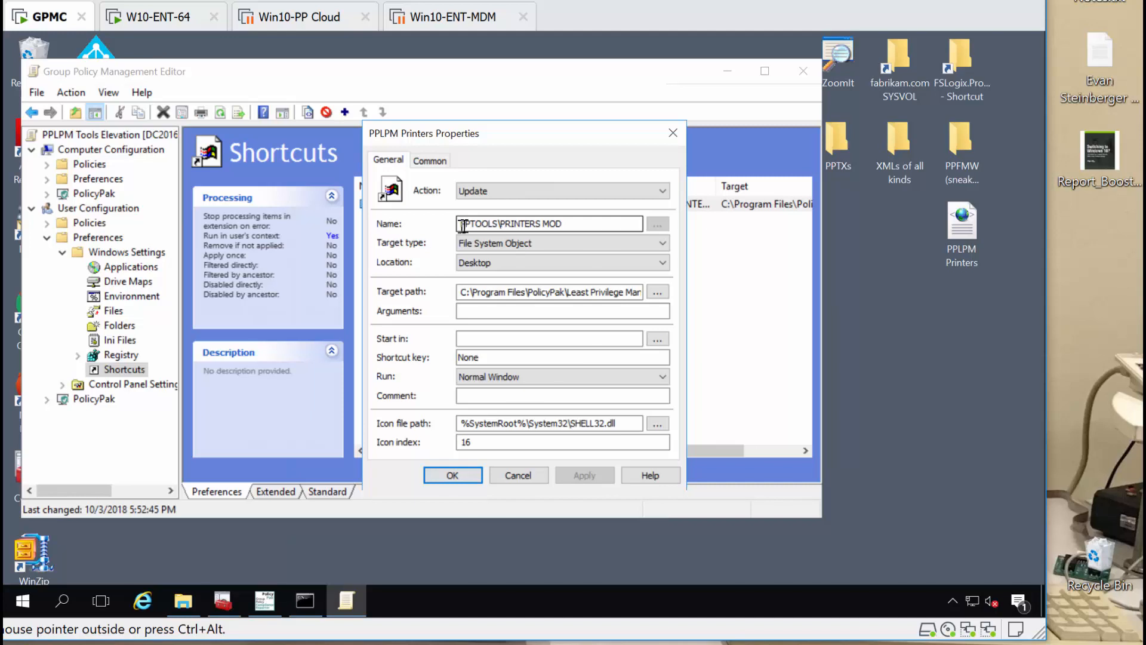
{"action": "left_click", "coordinate": [575, 225]}
{"action": "type", "text": "IFICATIONS"}
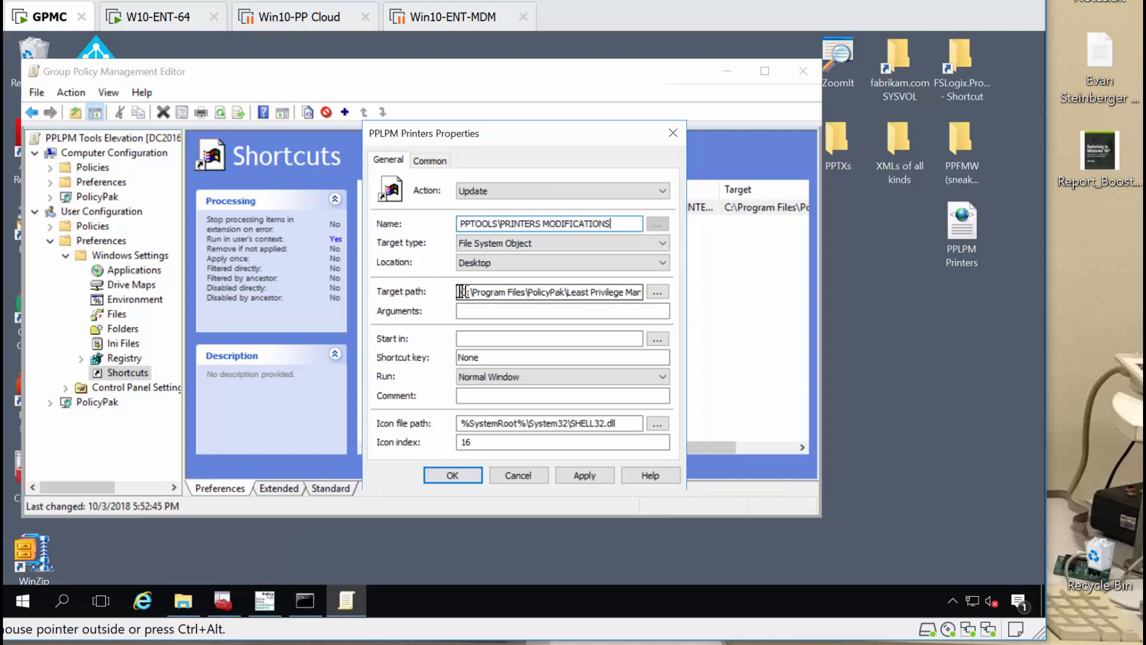
Read through the shortcut's full target path up to the executable's file name
{"action": "left_click_drag", "start_coordinate": [460, 292], "coordinate": [633, 291]}
{"action": "left_click", "coordinate": [623, 293]}
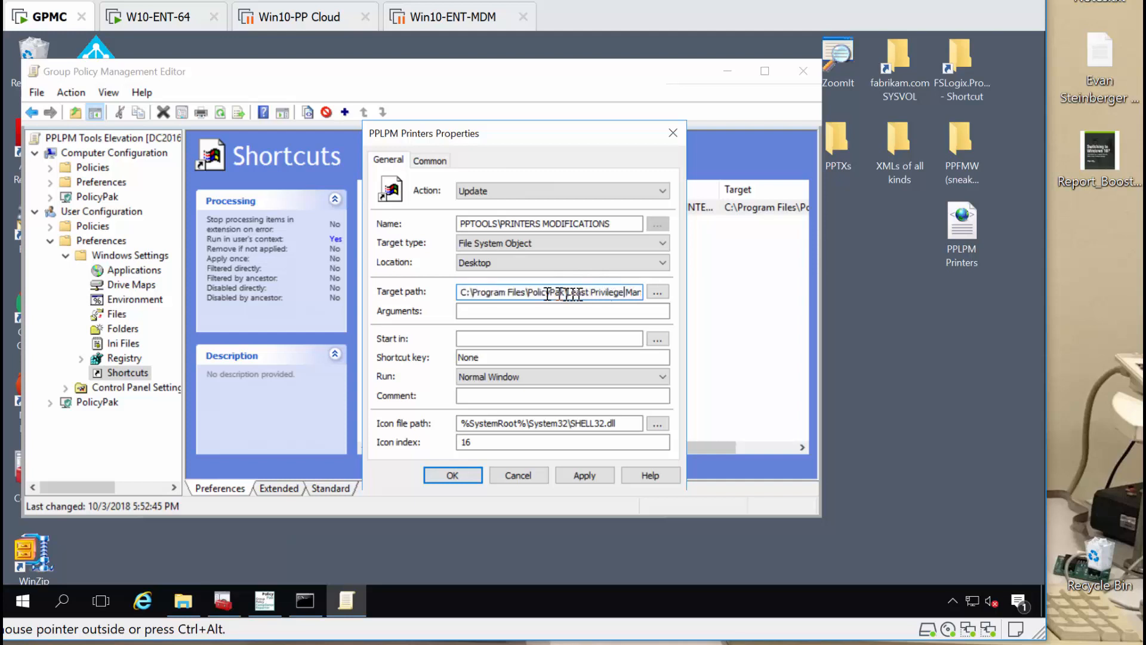
{"action": "left_click", "coordinate": [543, 292]}
{"action": "key", "text": "Right"}
{"action": "key", "text": "Right"}
{"action": "key", "text": "Right"}
{"action": "key", "text": "Right"}
{"action": "key", "text": "Right"}
{"action": "key", "text": "Right"}
{"action": "key", "text": "Right"}
{"action": "key", "text": "Right"}
{"action": "key", "text": "Right"}
{"action": "key", "text": "Right"}
{"action": "key", "text": "Right"}
{"action": "key", "text": "Right"}
{"action": "key", "text": "Right"}
{"action": "key", "text": "Right"}
{"action": "key", "text": "Right"}
{"action": "key", "text": "Right"}
{"action": "key", "text": "Right"}
{"action": "key", "text": "Right"}
{"action": "key", "text": "Right"}
{"action": "key", "text": "Right"}
{"action": "key", "text": "Right"}
{"action": "key", "text": "Right"}
{"action": "key", "text": "Right"}
{"action": "key", "text": "Right"}
{"action": "key", "text": "Right"}
{"action": "key", "text": "Right"}
{"action": "key", "text": "Right"}
{"action": "key", "text": "Right"}
{"action": "key", "text": "Right"}
{"action": "key", "text": "Right"}
{"action": "key", "text": "Right"}
{"action": "key", "text": "Right"}
{"action": "key", "text": "Right"}
{"action": "key", "text": "Right"}
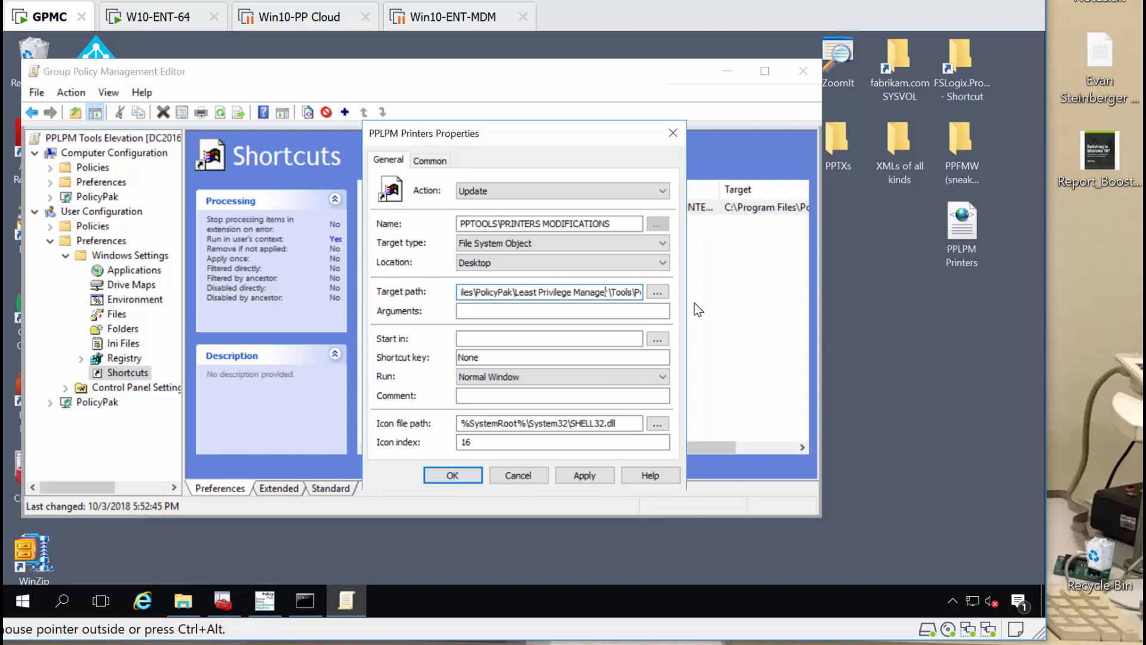
{"action": "key", "text": "Right"}
{"action": "key", "text": "Right"}
{"action": "key", "text": "Right"}
{"action": "key", "text": "Right"}
{"action": "key", "text": "Right"}
{"action": "key", "text": "Right"}
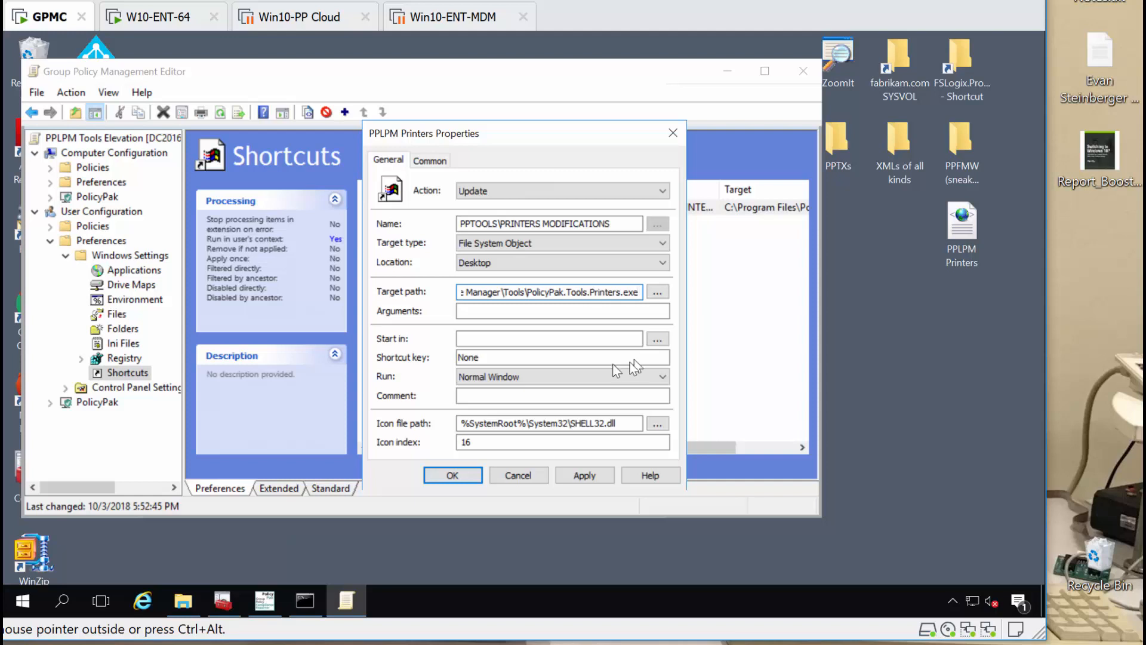
Pick the printer icon from SHELL32.dll, index 16, for the shortcut and save its properties
{"action": "left_click", "coordinate": [657, 423]}
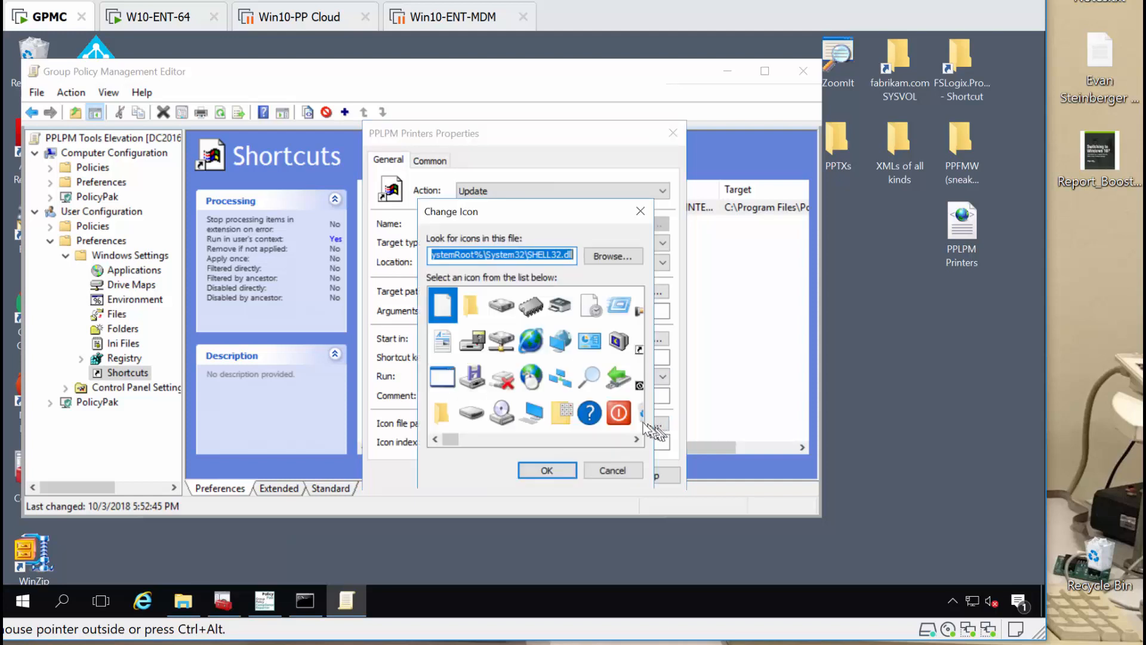
{"action": "left_click", "coordinate": [560, 304]}
{"action": "left_click", "coordinate": [547, 470]}
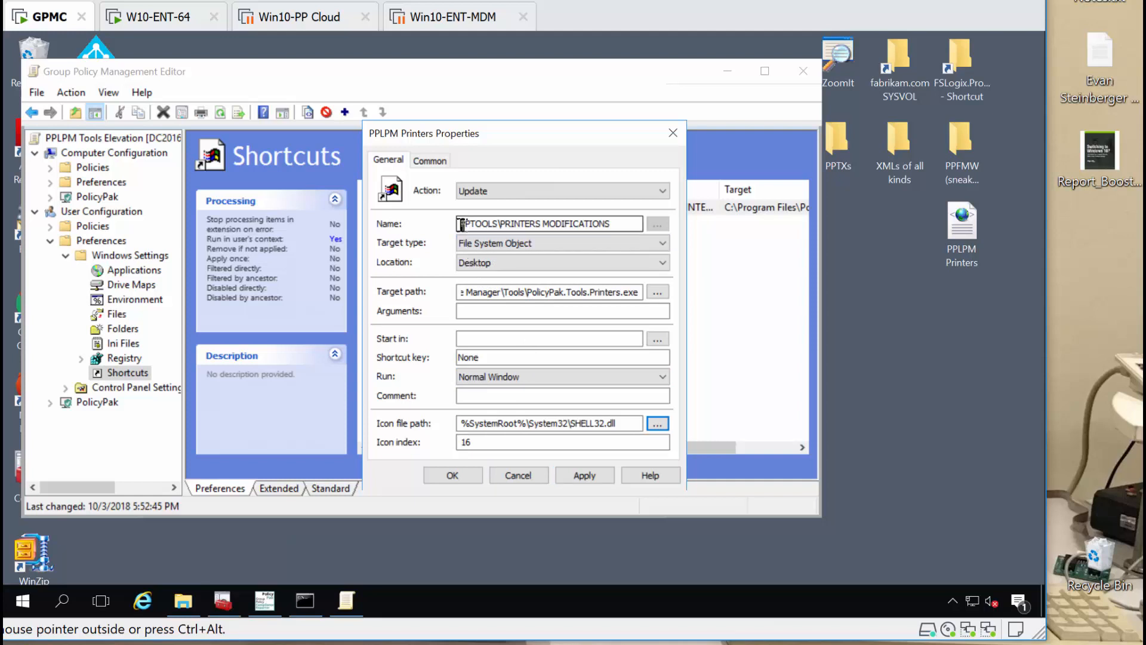
{"action": "left_click_drag", "start_coordinate": [461, 224], "coordinate": [498, 223]}
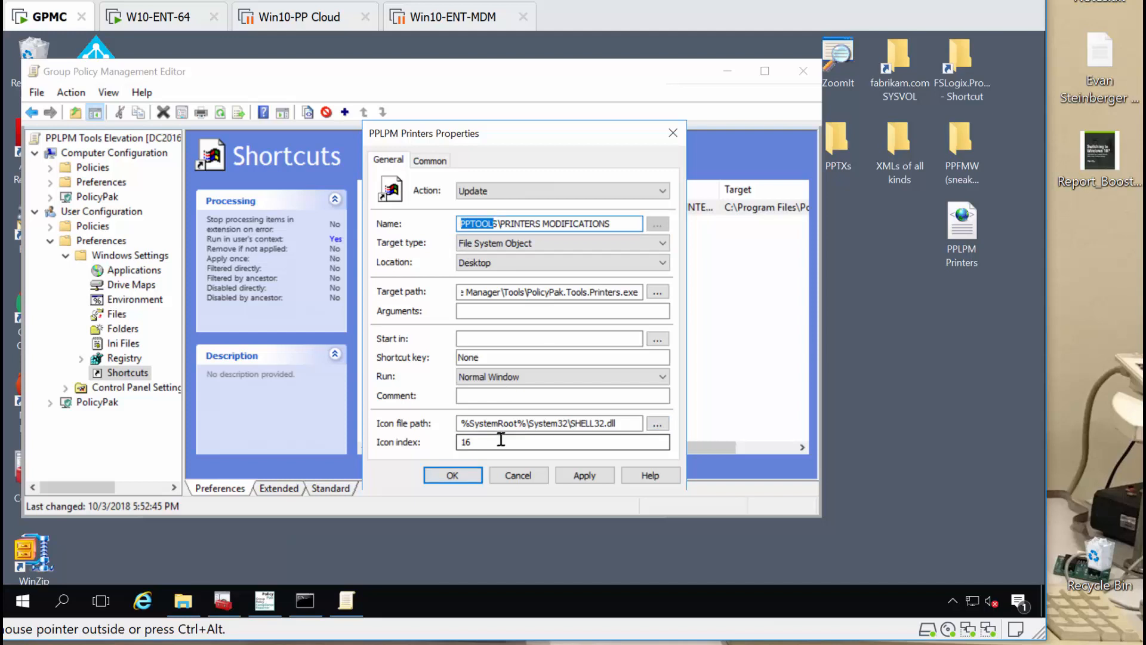
{"action": "left_click", "coordinate": [451, 475]}
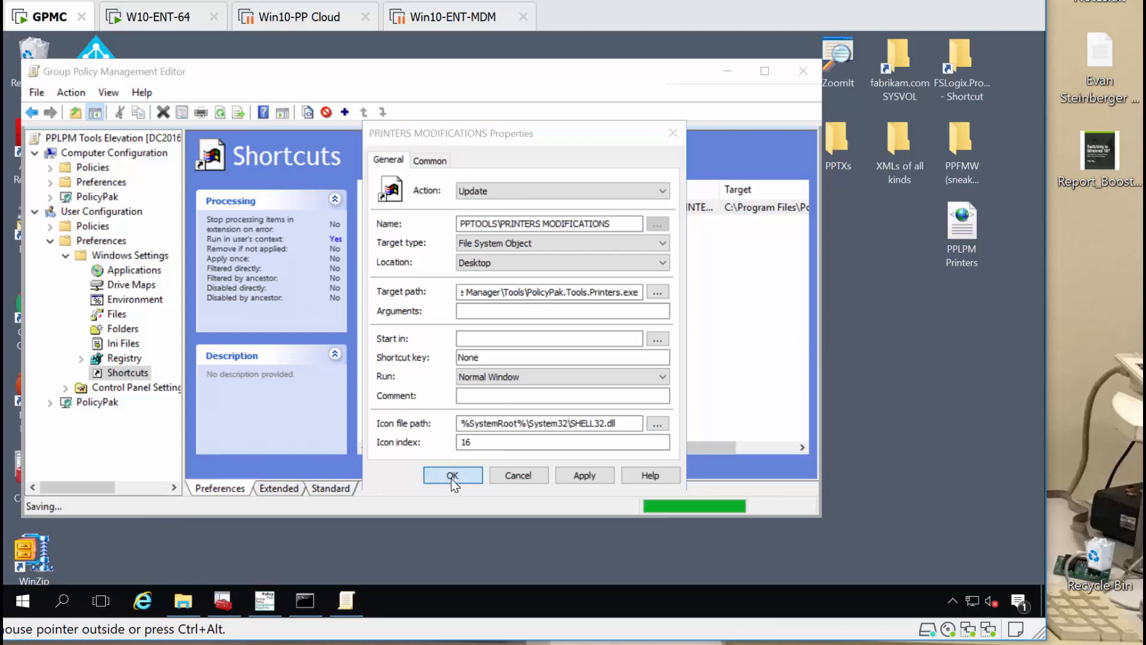
Refresh Group Policy on the W10-ENT-64 machine by running gpupdate in the Command Prompt
{"action": "left_click", "coordinate": [144, 19]}
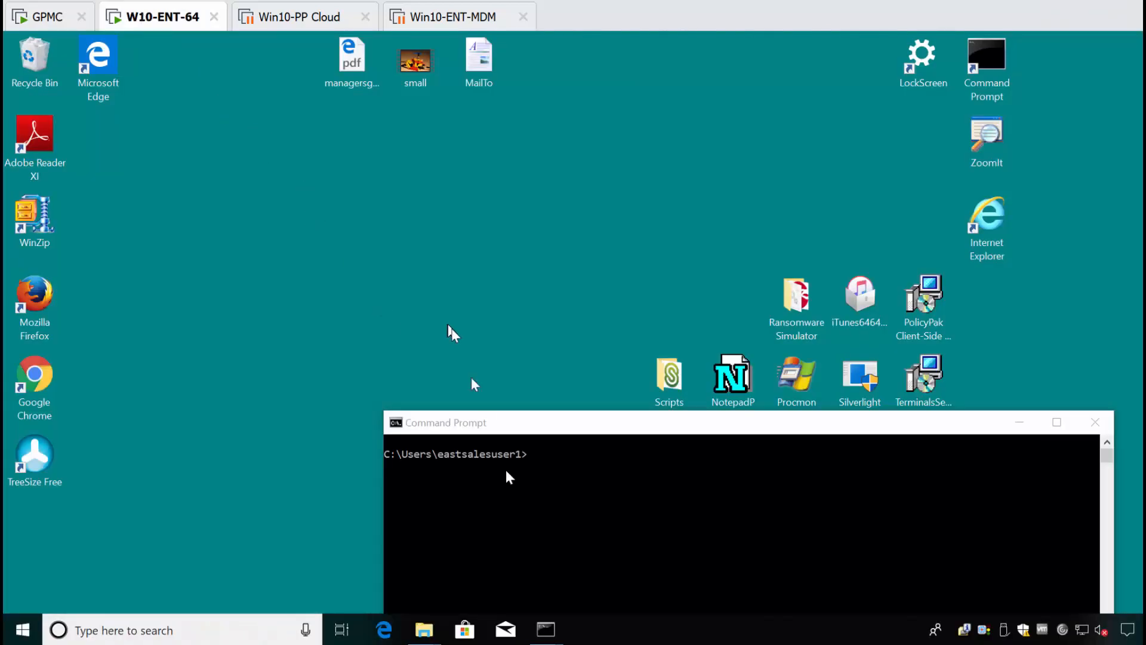
{"action": "left_click", "coordinate": [540, 544]}
{"action": "type", "text": "gpupdate"}
{"action": "key", "text": "Return"}
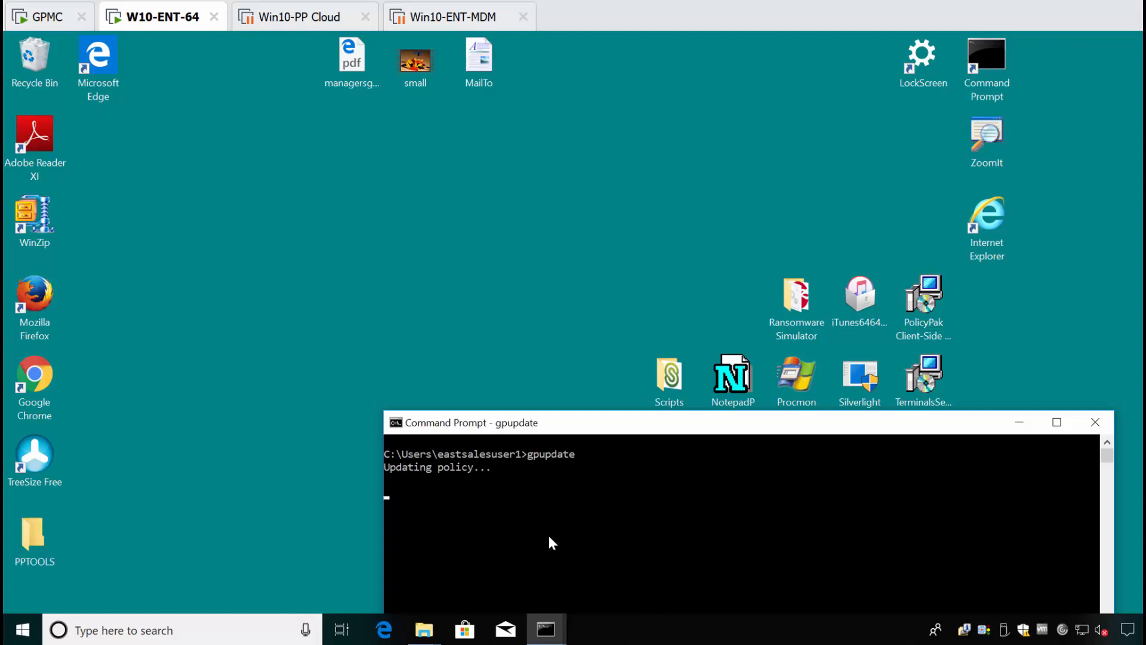
Launch PRINTERS MODIFICATIONS from the desktop PPTOOLS folder and make Microsoft Print to PDF the default printer
{"action": "double_click", "coordinate": [43, 539]}
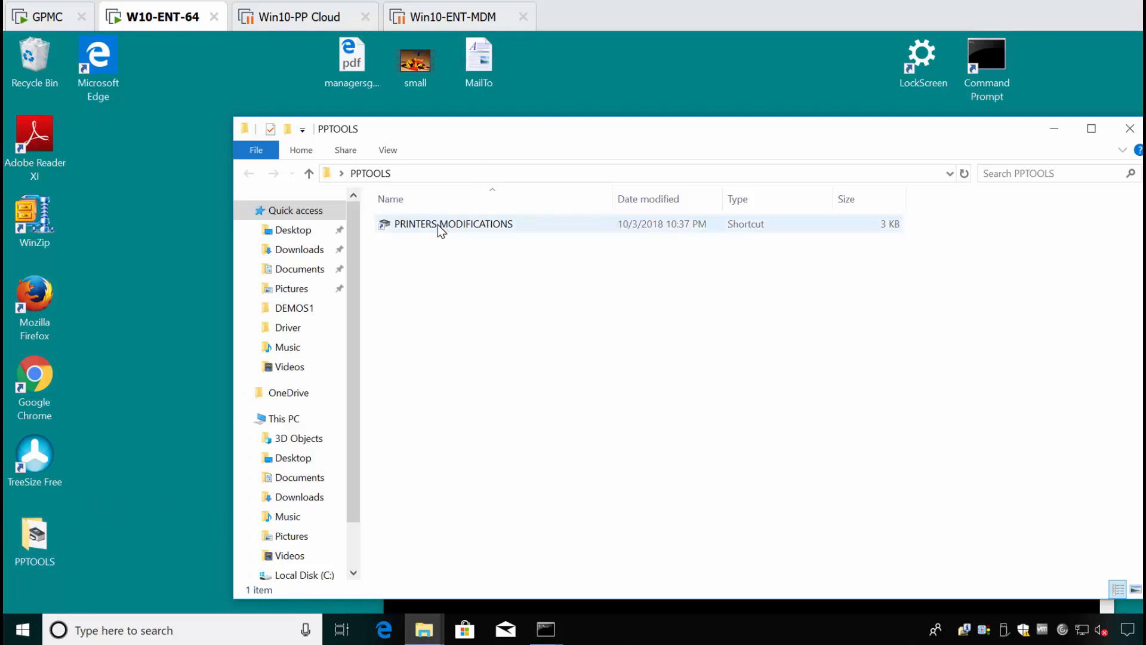
{"action": "double_click", "coordinate": [441, 228]}
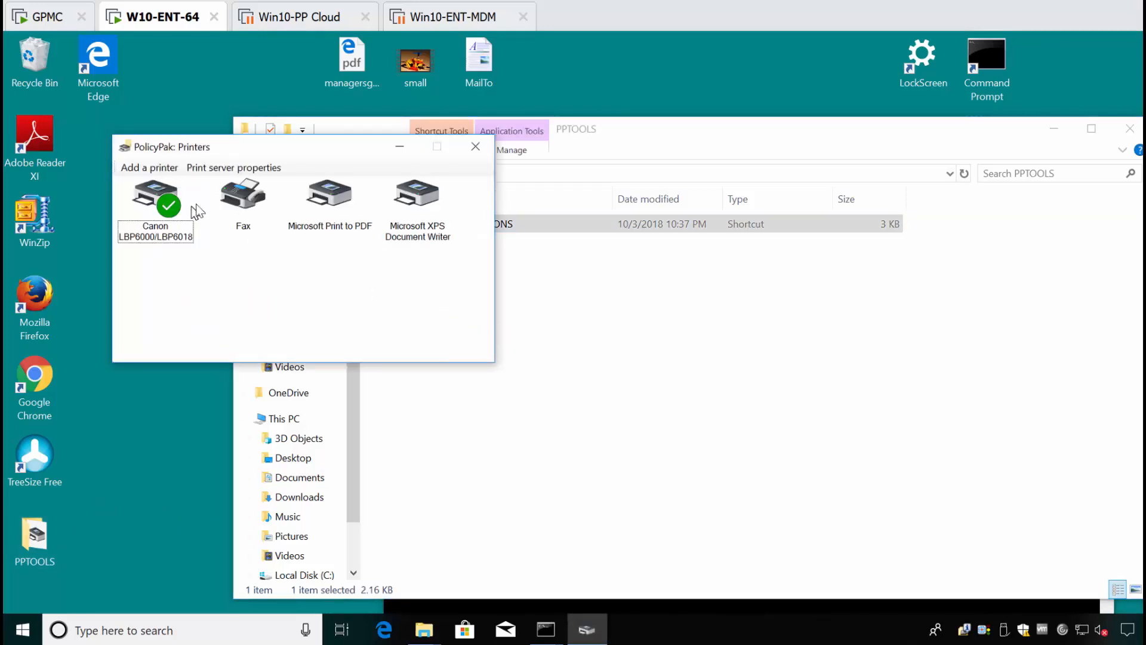
{"action": "right_click", "coordinate": [327, 194]}
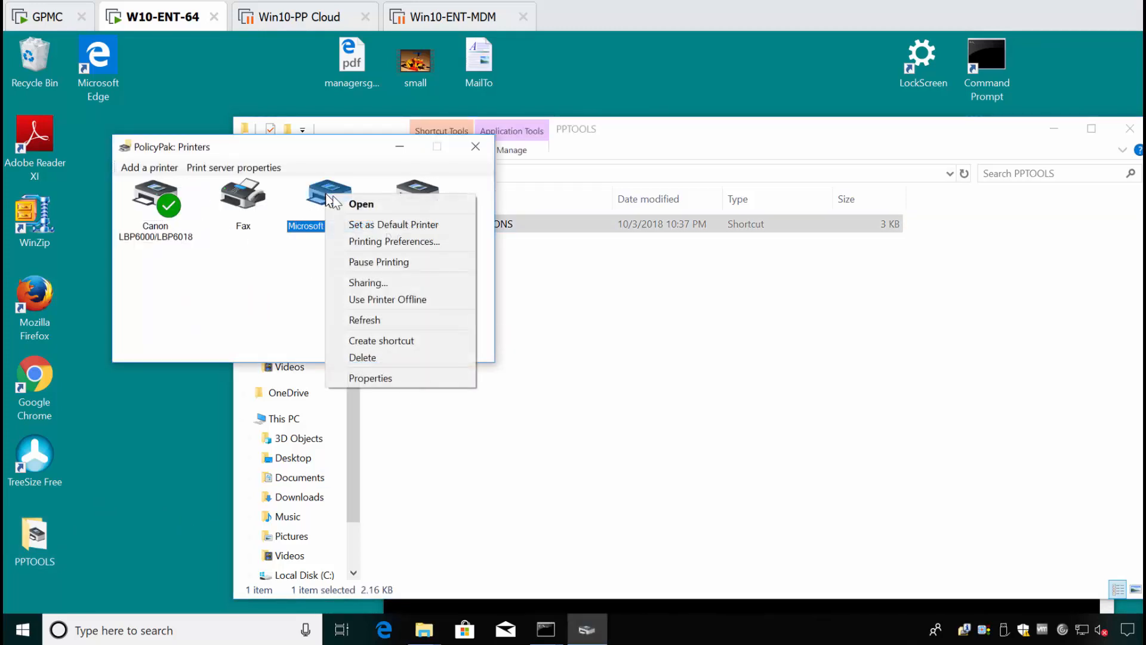
{"action": "left_click", "coordinate": [364, 224]}
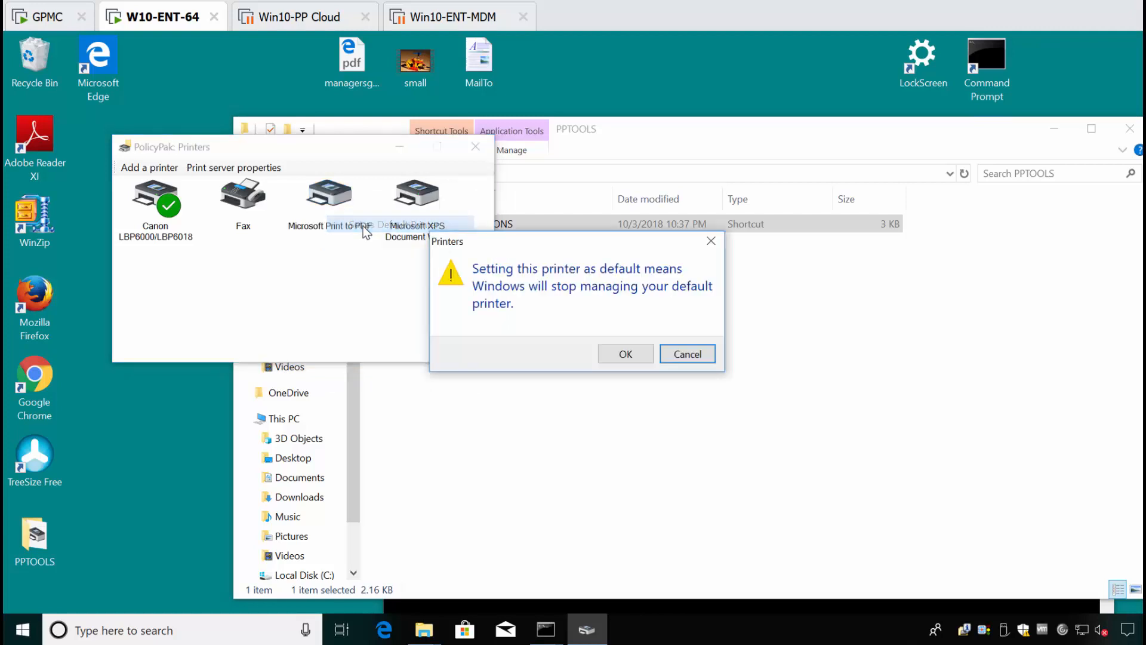
{"action": "left_click", "coordinate": [623, 353]}
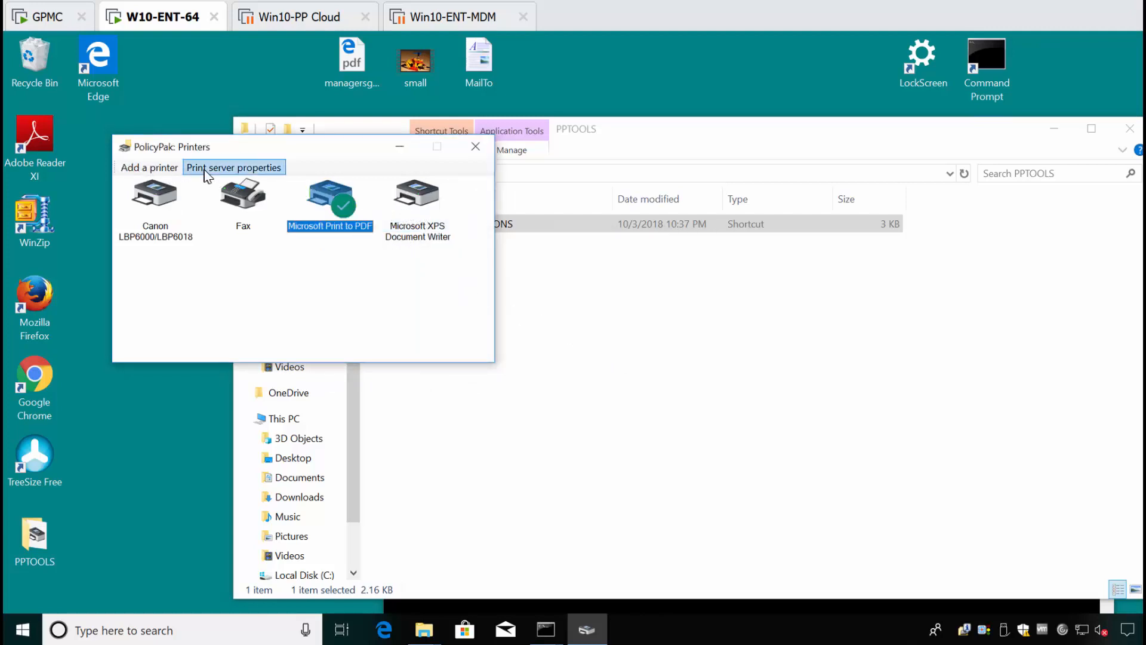
View the print server properties, and close them along with the PolicyPak Printers tool
{"action": "left_click", "coordinate": [234, 168]}
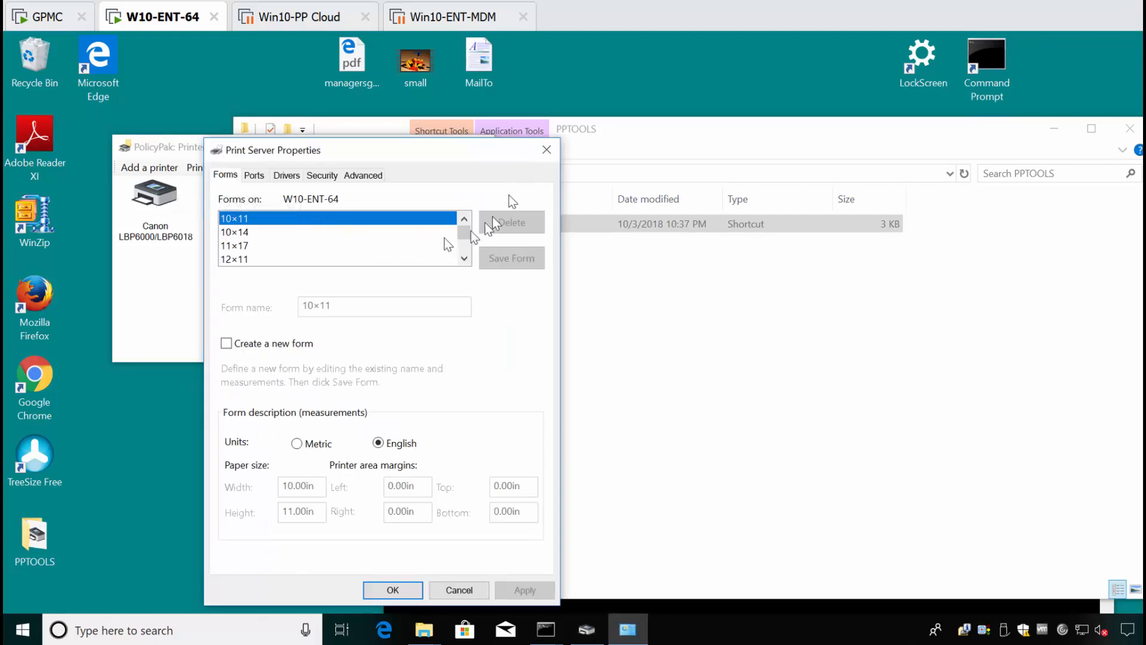
{"action": "left_click", "coordinate": [546, 150]}
{"action": "left_click", "coordinate": [479, 147]}
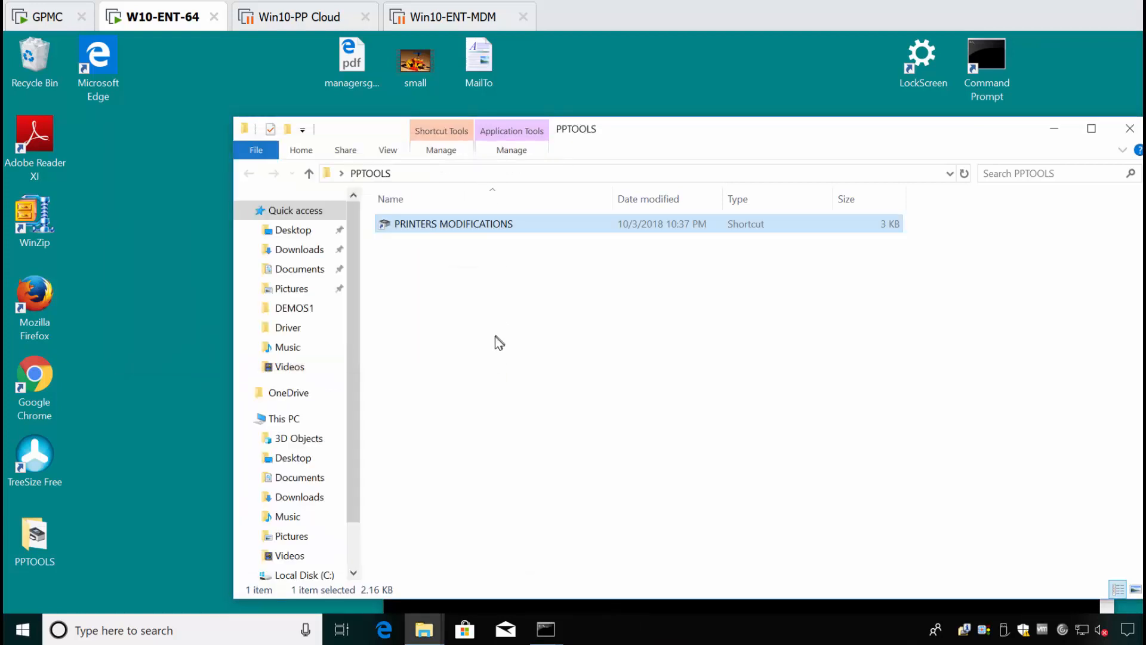
Return to the GPMC machine, maximize the policy editor and review the PRINTERS MODIFICATIONS shortcut's properties without changing them
{"action": "left_click", "coordinate": [45, 20]}
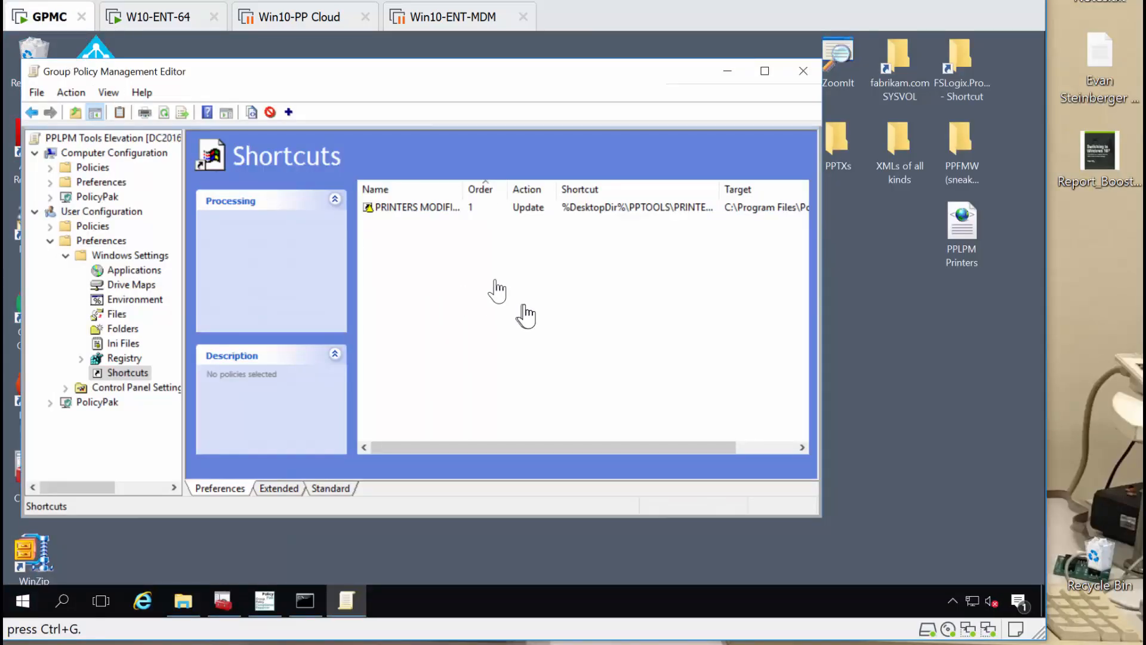
{"action": "double_click", "coordinate": [485, 70]}
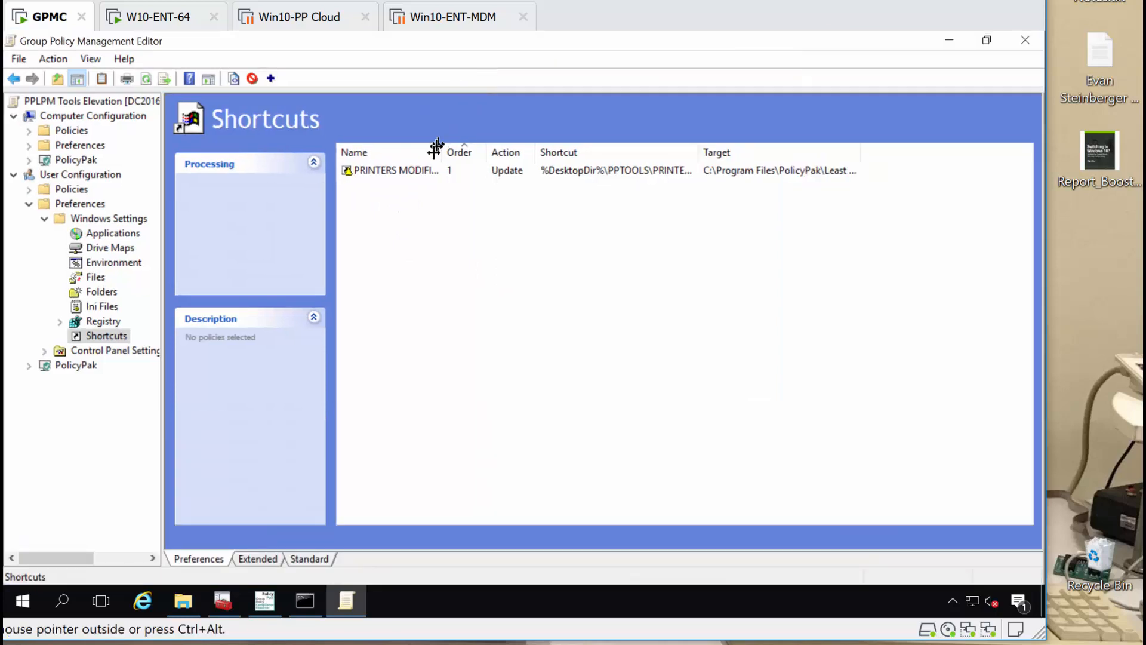
{"action": "right_click", "coordinate": [378, 205]}
{"action": "left_click", "coordinate": [385, 178]}
{"action": "double_click", "coordinate": [387, 173]}
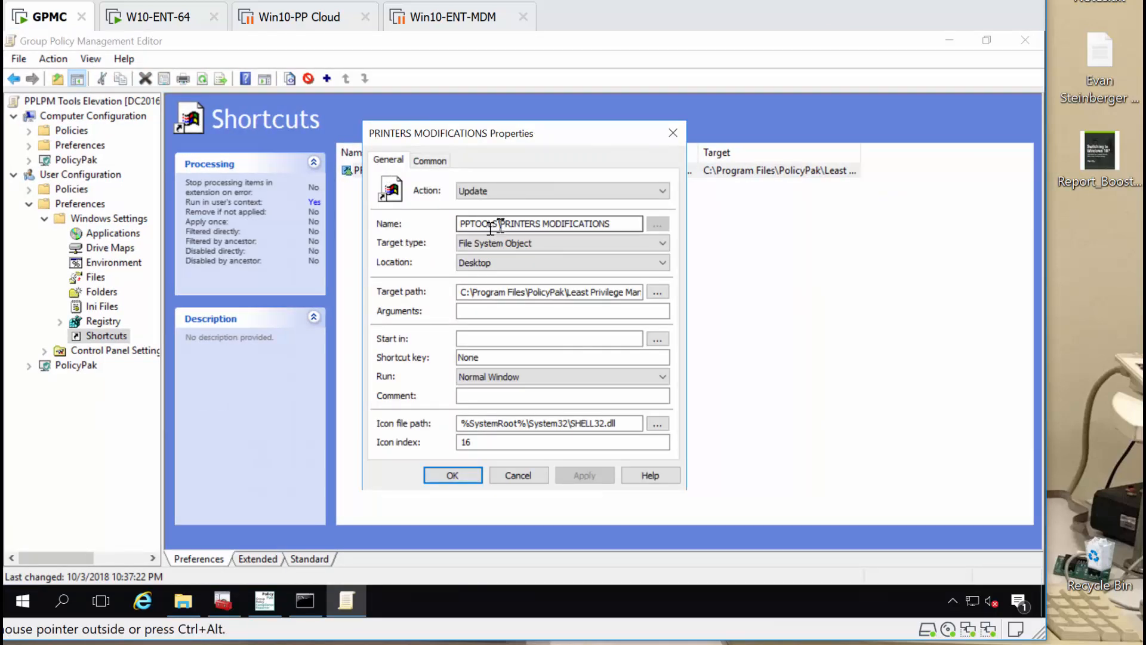
{"action": "key", "text": "Escape"}
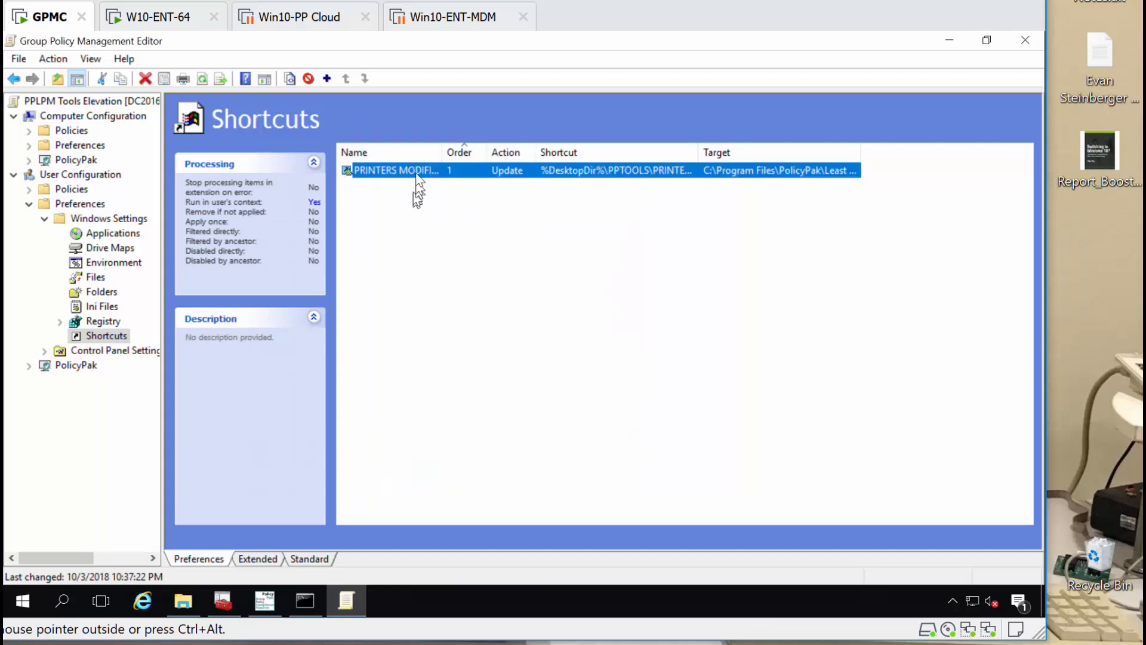
Duplicate the PRINTERS MODIFICATIONS shortcut item and rename the copy Network Modifications
{"action": "left_click_drag", "start_coordinate": [410, 186], "coordinate": [407, 207]}
{"action": "left_click", "coordinate": [438, 217]}
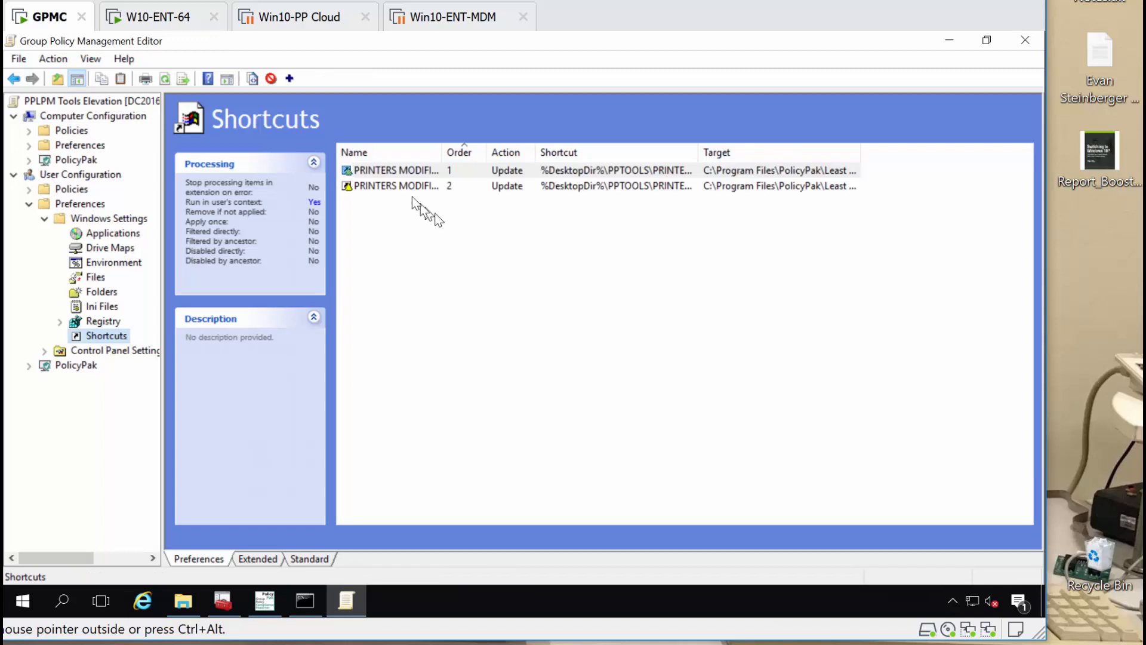
{"action": "left_click", "coordinate": [397, 188]}
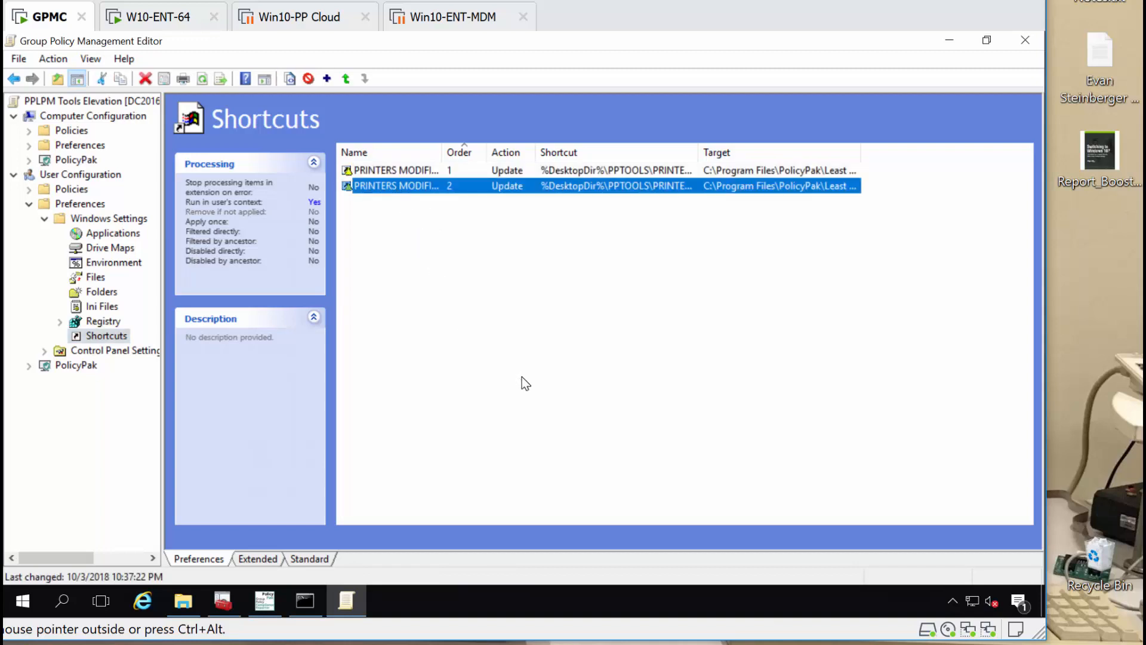
{"action": "key", "text": "F2"}
{"action": "type", "text": "Netw"}
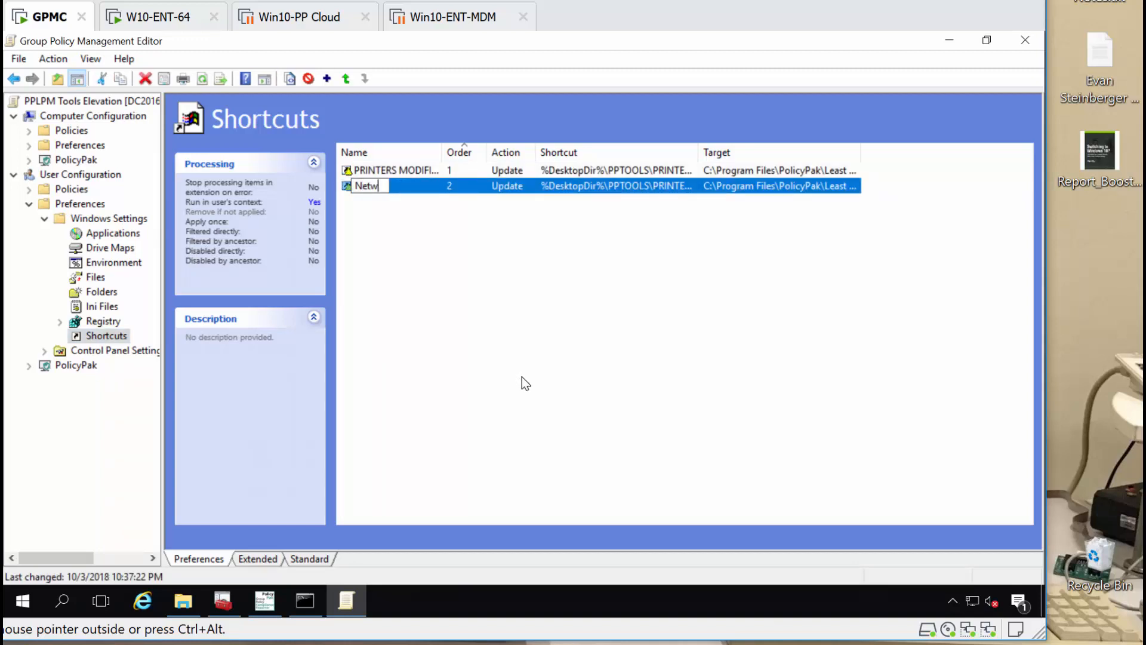
{"action": "type", "text": "ork Modifications"}
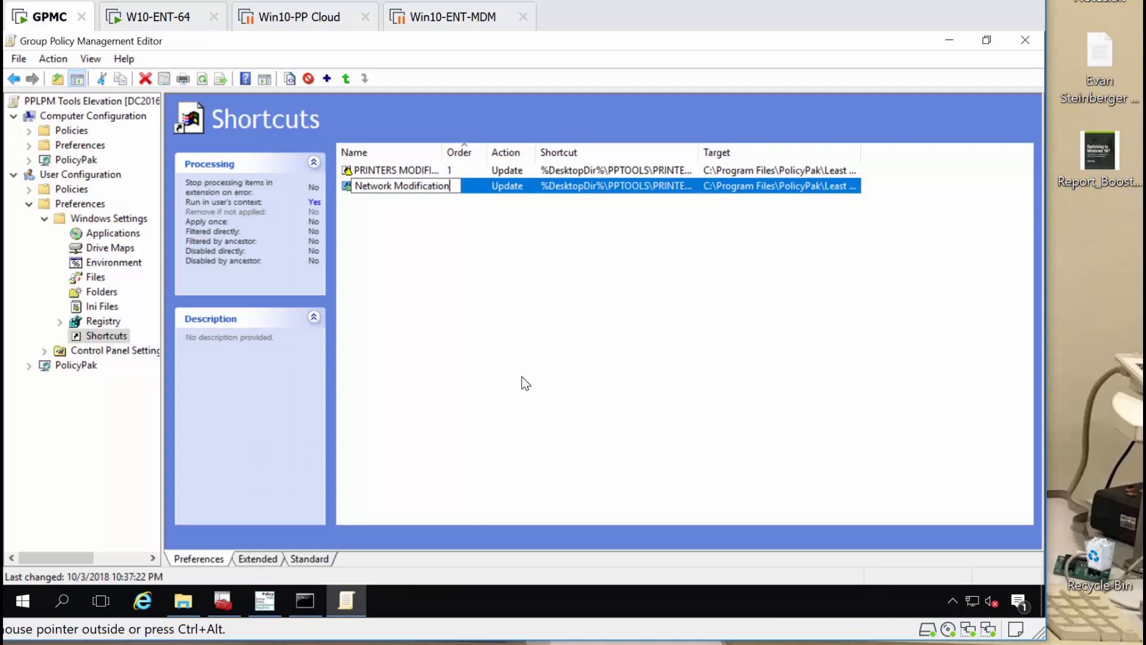
{"action": "key", "text": "Return"}
Set the name in the Network Modifications item's properties to PPTOOLS\NETWORK MODIFICATIONS
{"action": "key", "text": "Return"}
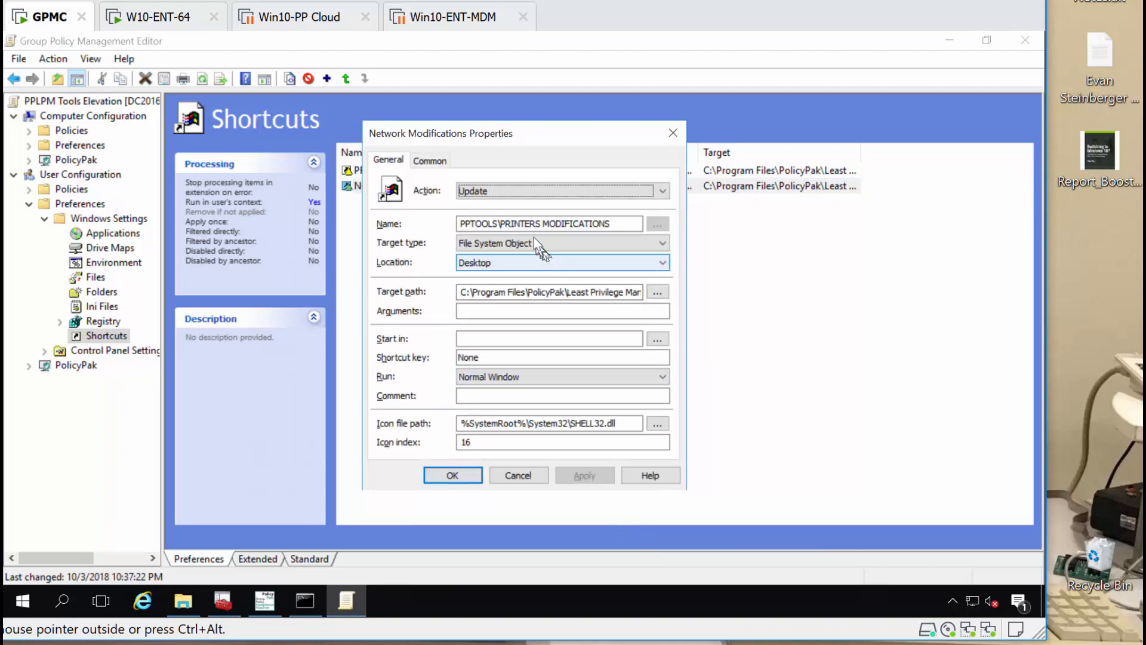
{"action": "left_click_drag", "start_coordinate": [498, 224], "coordinate": [541, 224]}
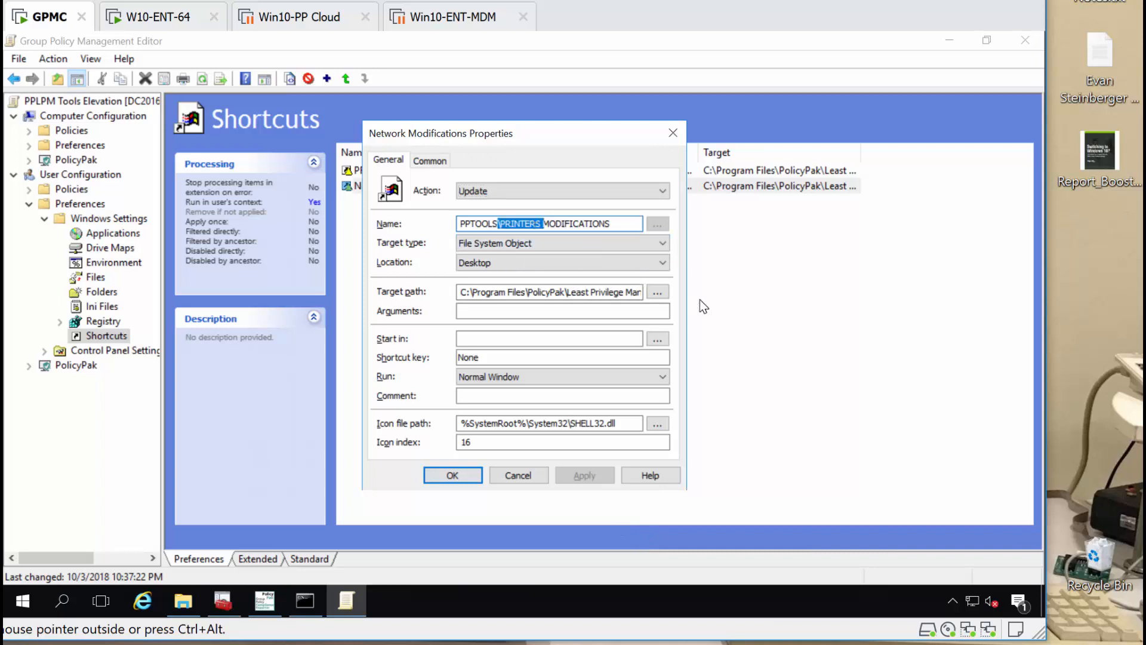
{"action": "key", "text": "Delete"}
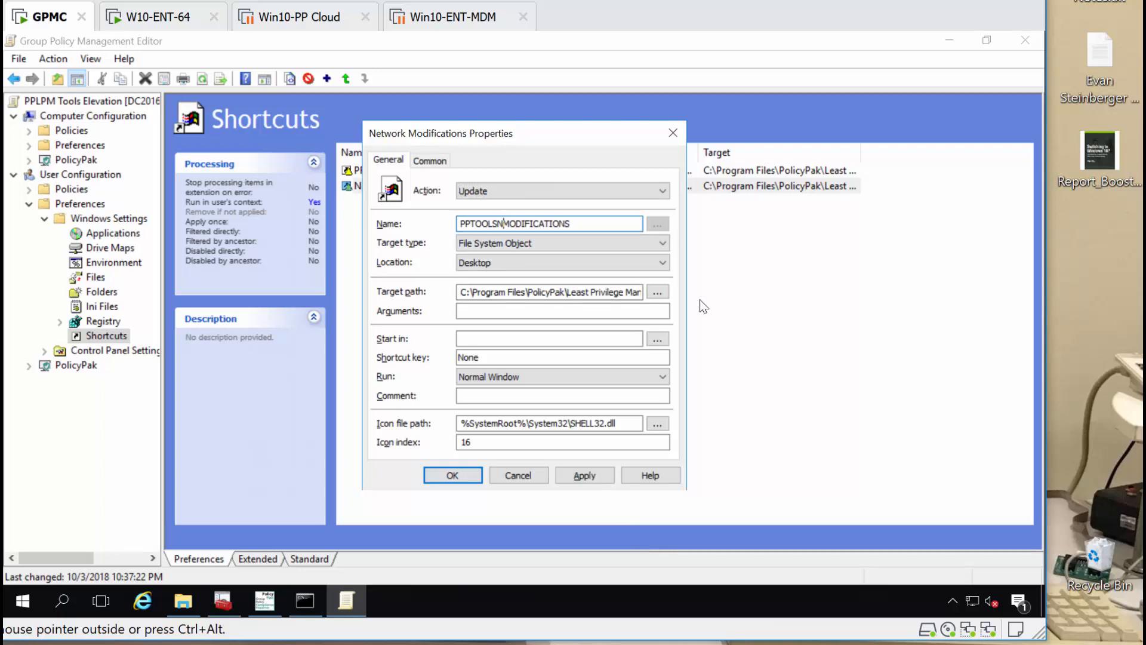
{"action": "type", "text": "\\NETWORK"}
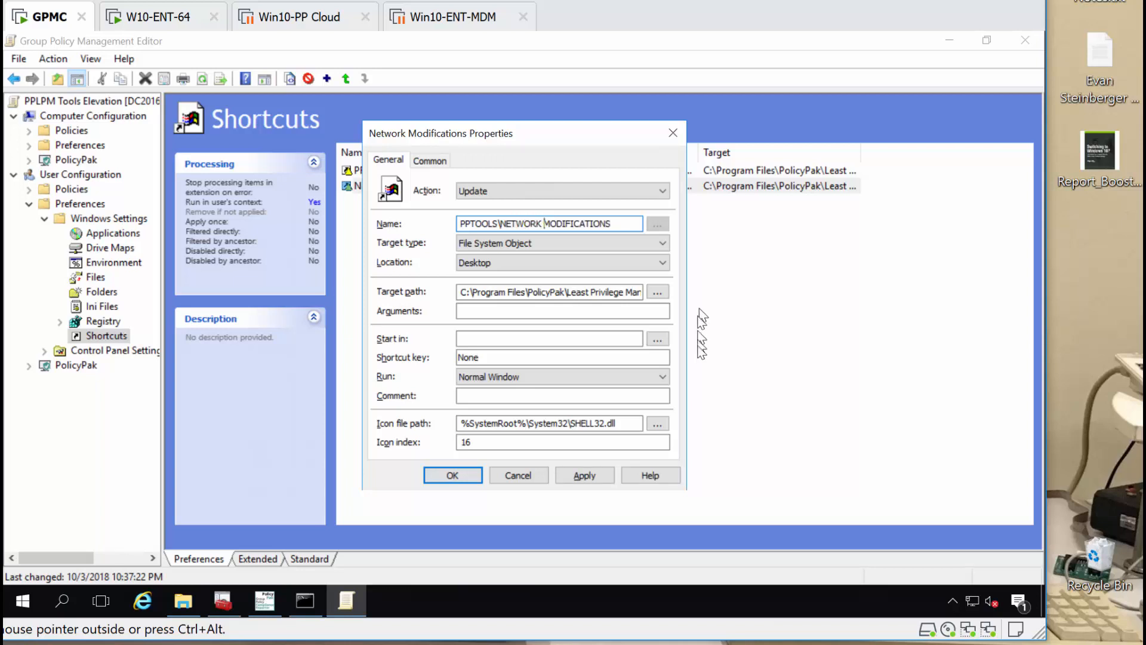
Set the shortcut's target path to PolicyPak.Tools.NetworkConnections.exe from PolicyPak\Least Privilege Manager\Tools in Program Files, and check the end of the path
{"action": "left_click_drag", "start_coordinate": [578, 291], "coordinate": [591, 292]}
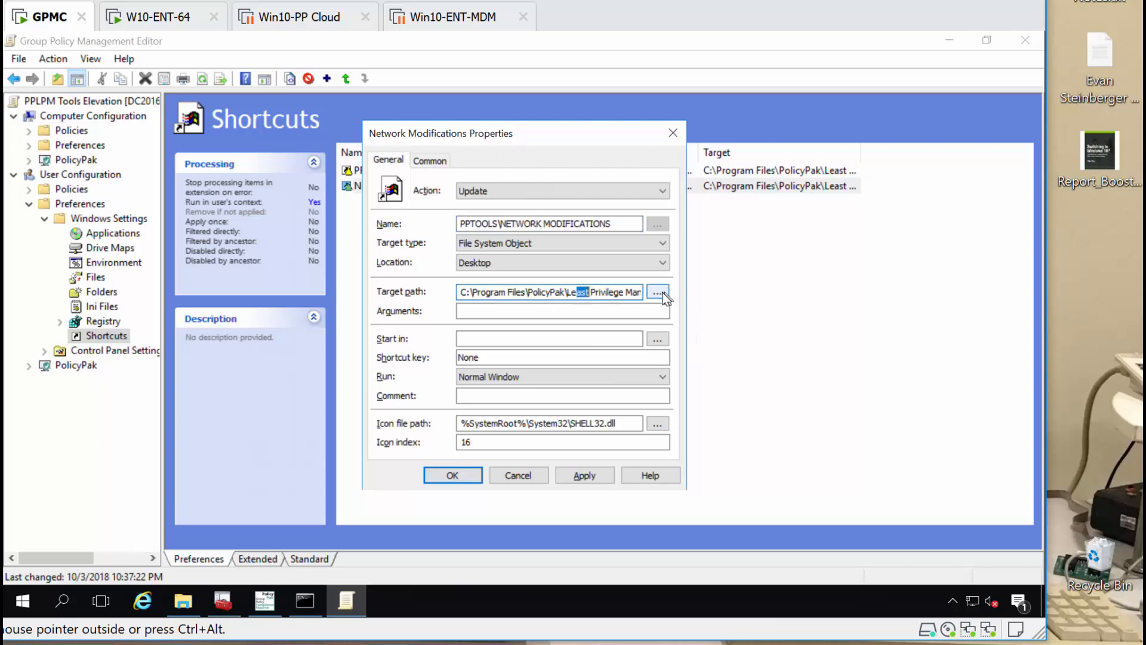
{"action": "left_click", "coordinate": [659, 292]}
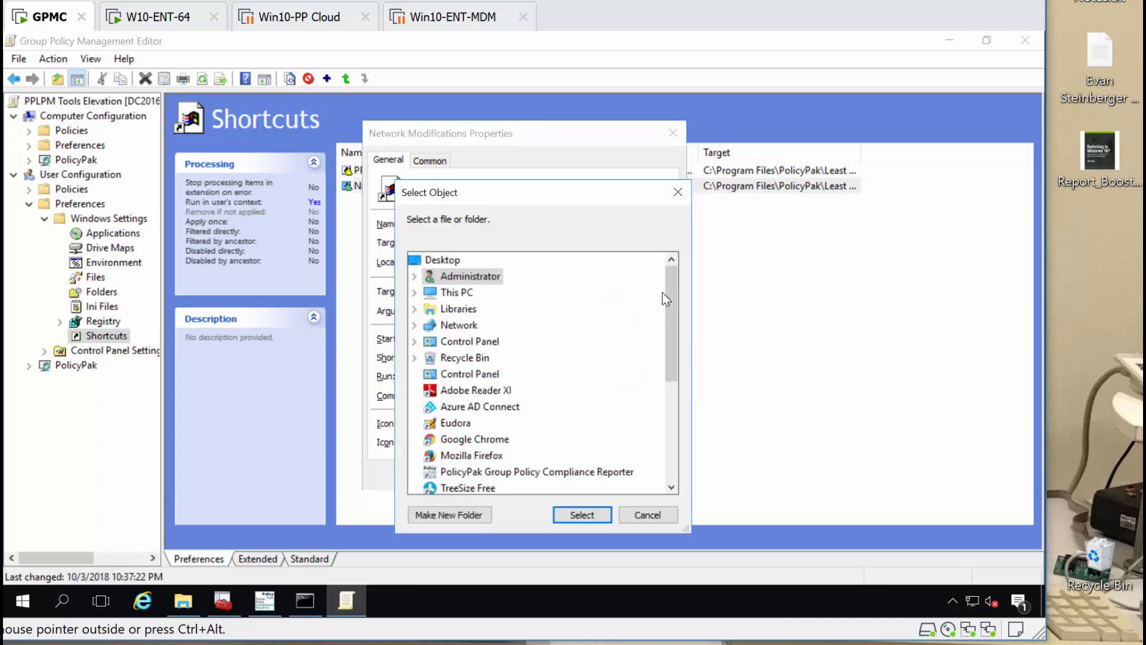
{"action": "left_click", "coordinate": [414, 292]}
{"action": "left_click", "coordinate": [431, 406]}
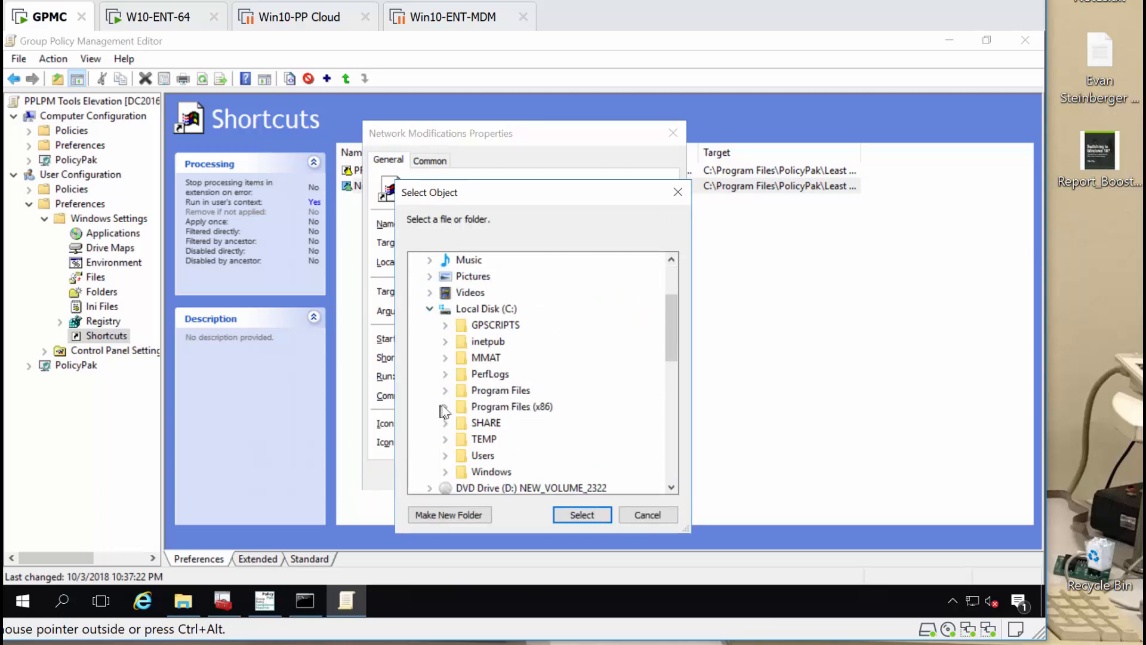
{"action": "double_click", "coordinate": [456, 392]}
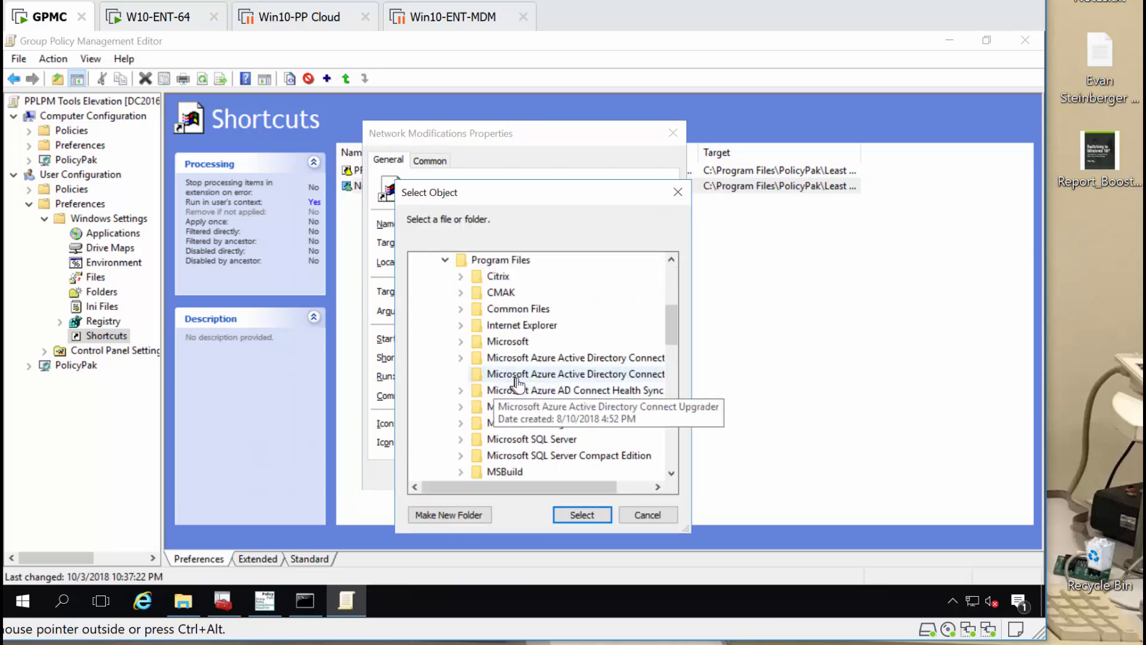
{"action": "scroll", "coordinate": [528, 393], "scroll_direction": "down", "scroll_amount": 2}
{"action": "double_click", "coordinate": [506, 408]}
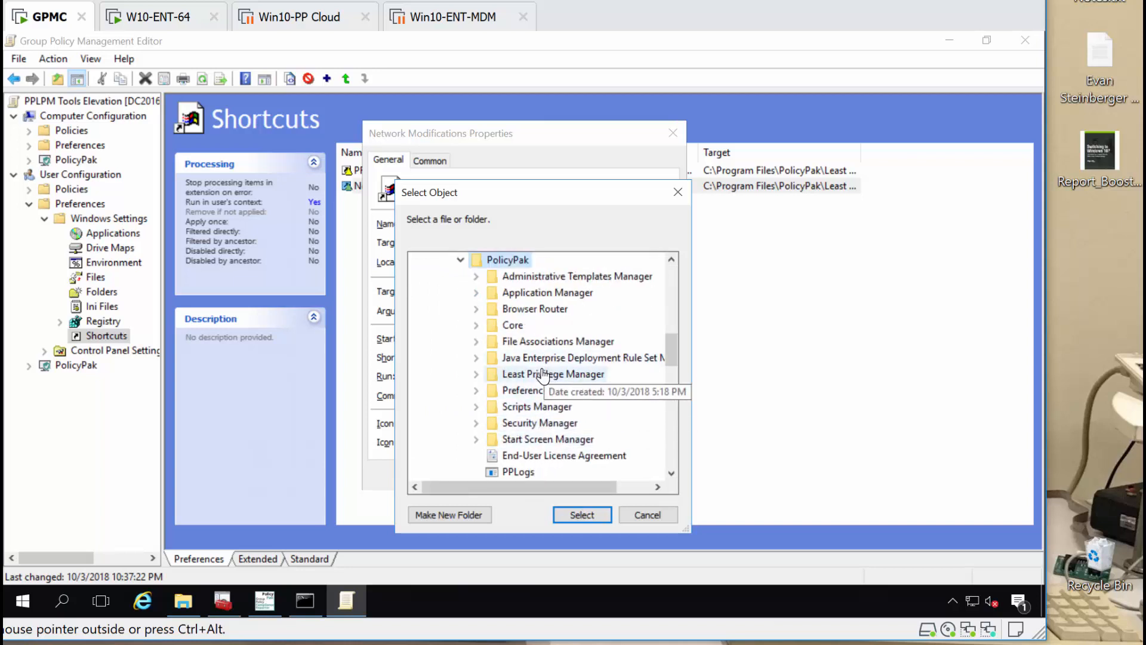
{"action": "double_click", "coordinate": [543, 374]}
{"action": "double_click", "coordinate": [526, 404]}
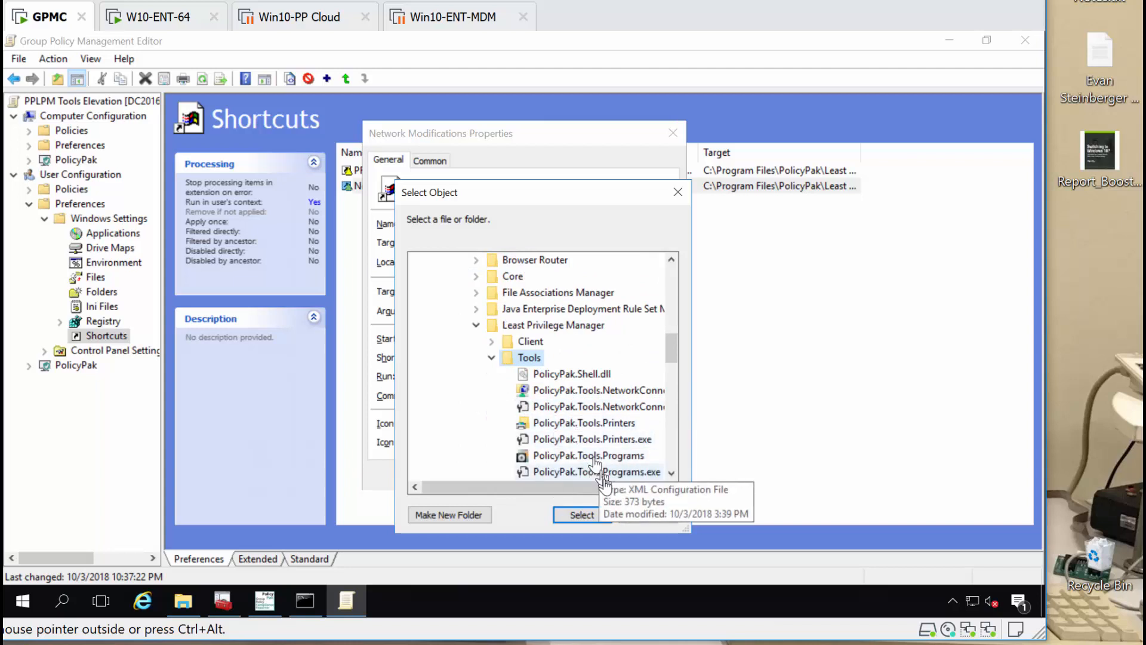
{"action": "scroll", "coordinate": [603, 457], "scroll_direction": "down", "scroll_amount": 1}
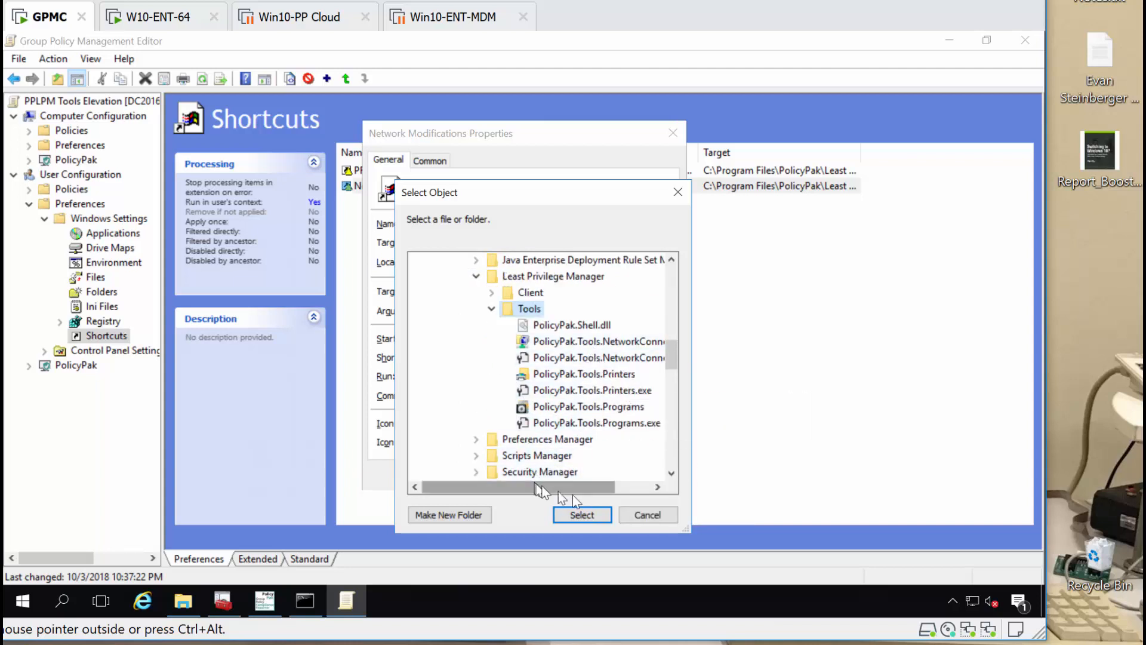
{"action": "left_click_drag", "start_coordinate": [557, 487], "coordinate": [620, 503]}
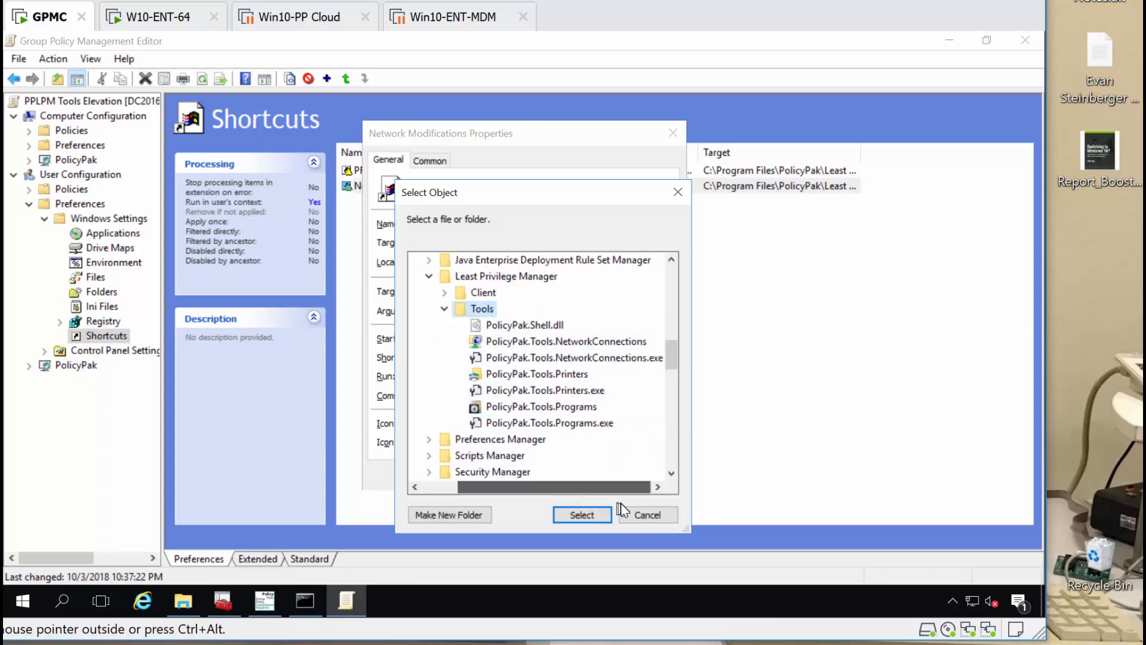
{"action": "left_click", "coordinate": [603, 346]}
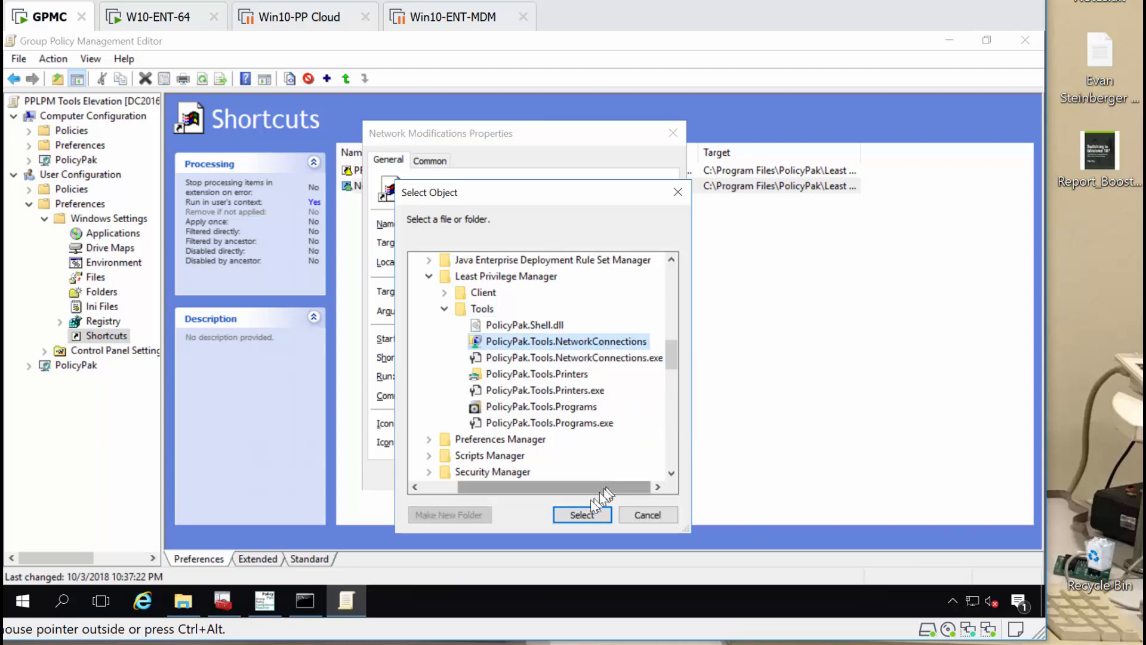
{"action": "left_click", "coordinate": [587, 515]}
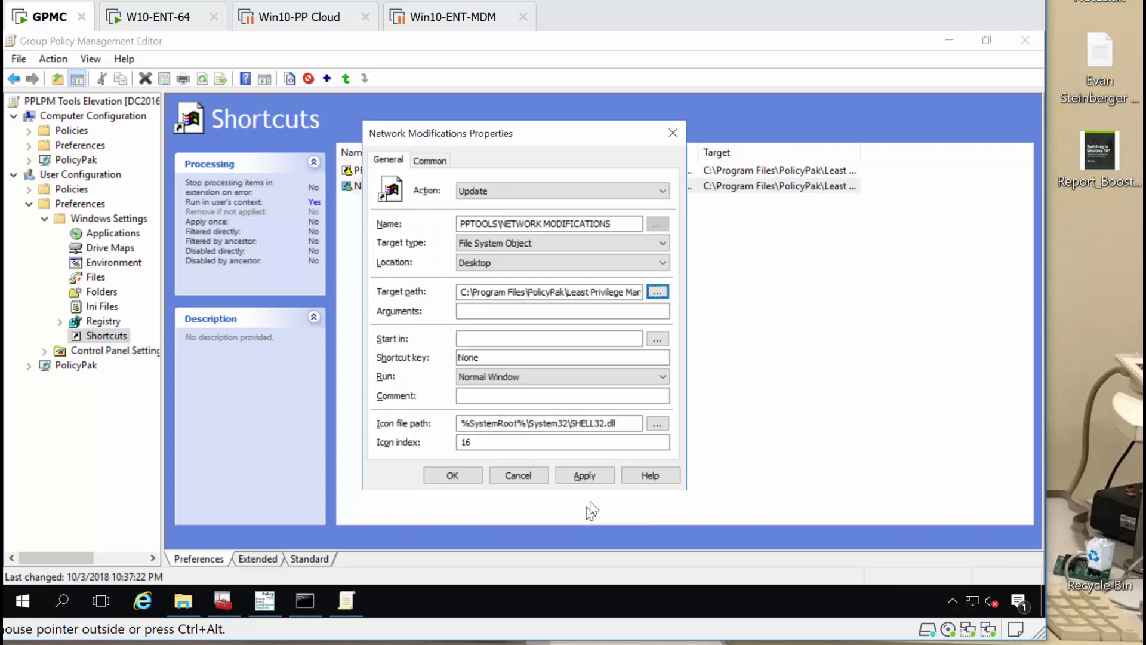
{"action": "left_click_drag", "start_coordinate": [636, 292], "coordinate": [659, 303]}
{"action": "left_click", "coordinate": [640, 292]}
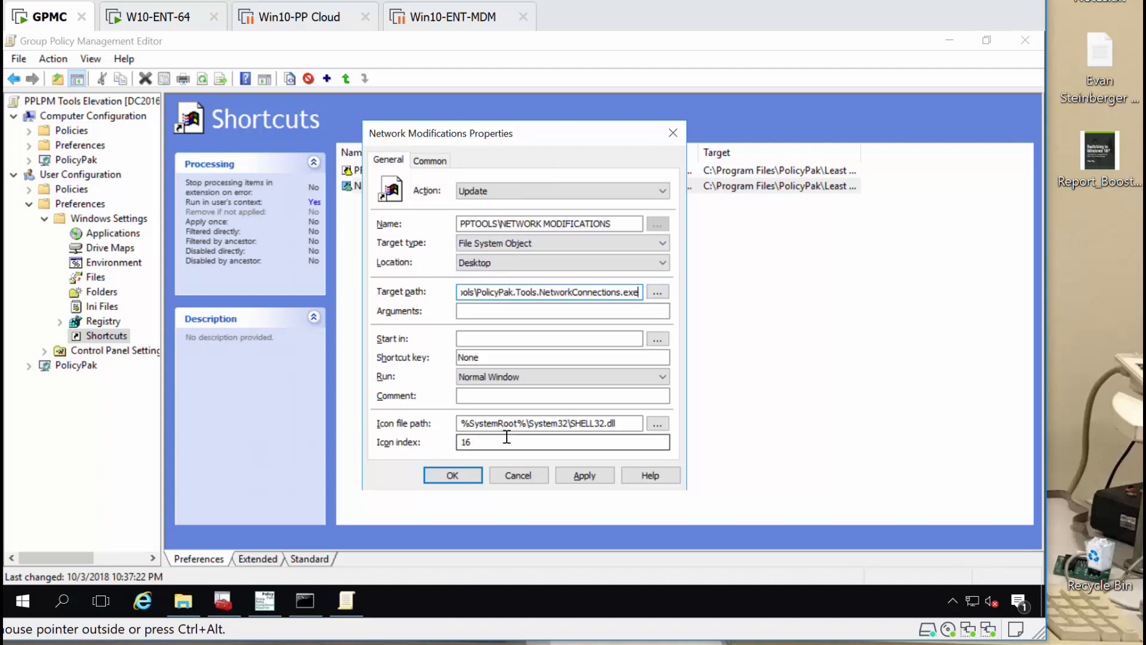
Give the network shortcut the network drive icon, index 9 in SHELL32.dll, and save its properties
{"action": "left_click", "coordinate": [656, 422]}
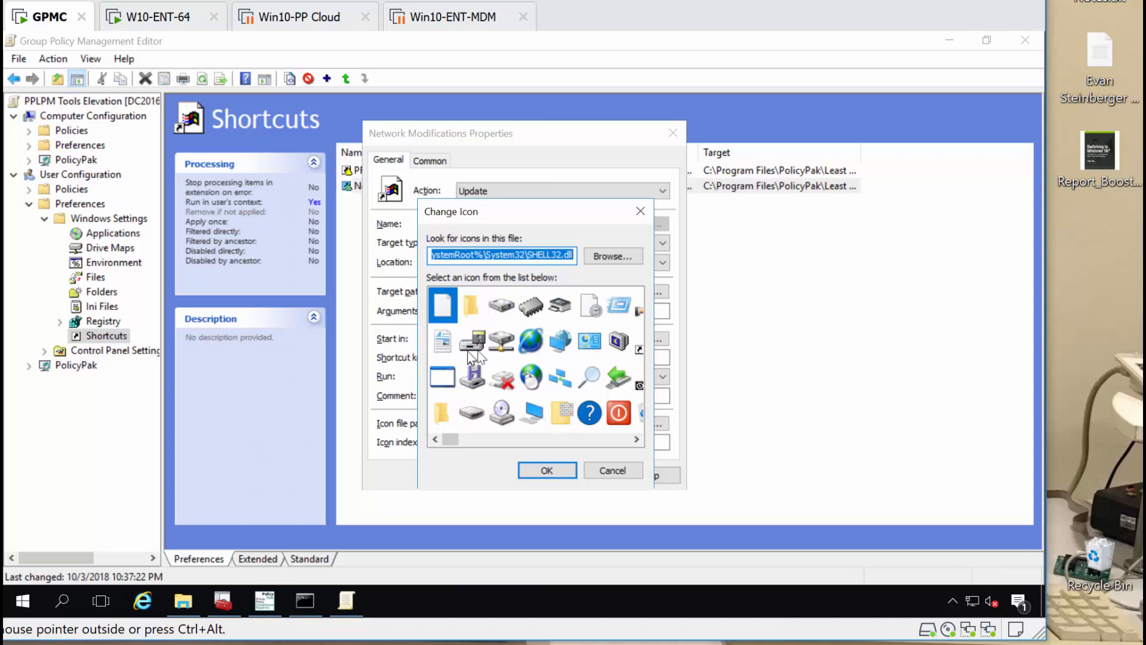
{"action": "left_click", "coordinate": [505, 341]}
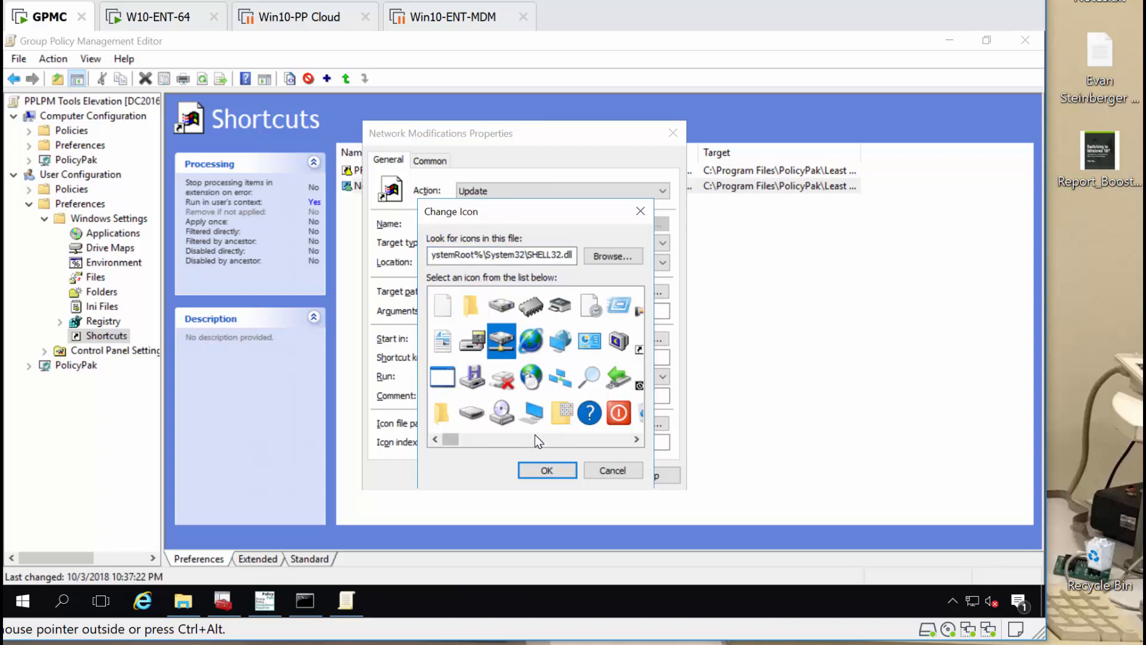
{"action": "left_click", "coordinate": [546, 469]}
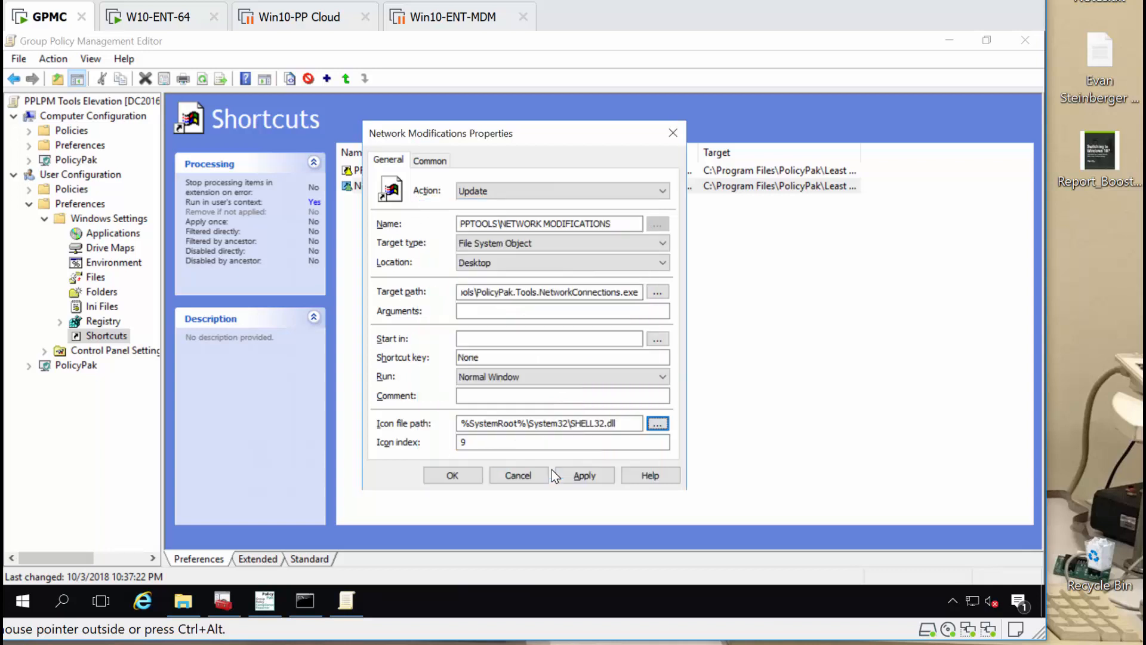
{"action": "left_click", "coordinate": [452, 475]}
{"action": "left_click", "coordinate": [383, 206]}
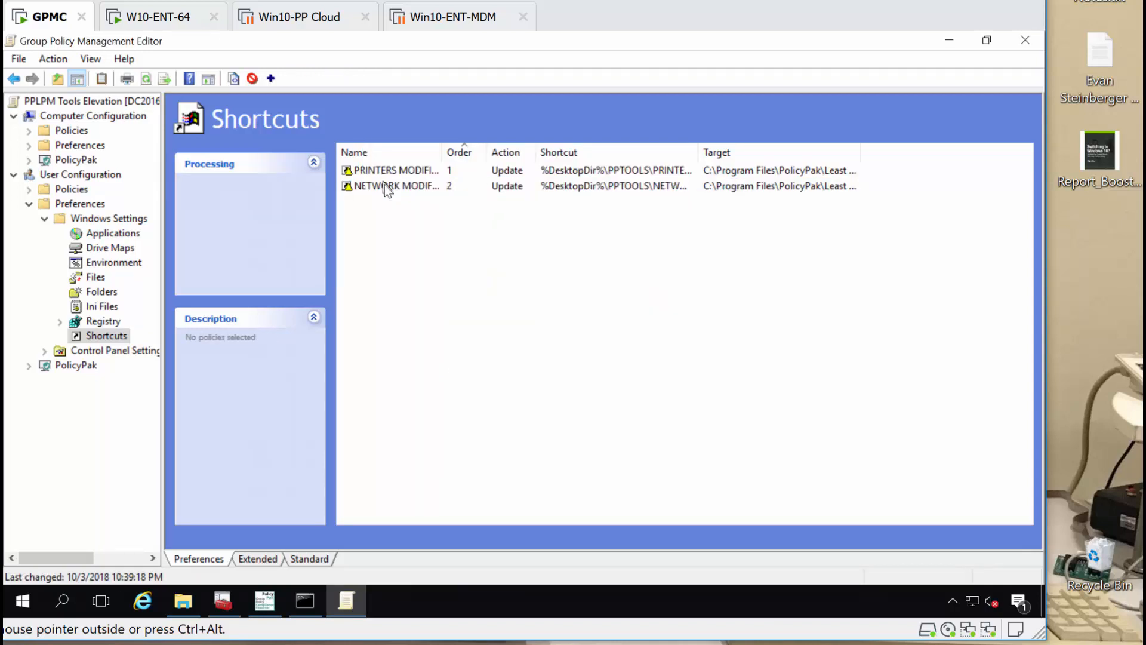
Duplicate the NETWORK MODIFICATIONS shortcut item and rename the copy Remove Programs Mod
{"action": "left_click_drag", "start_coordinate": [385, 185], "coordinate": [393, 219]}
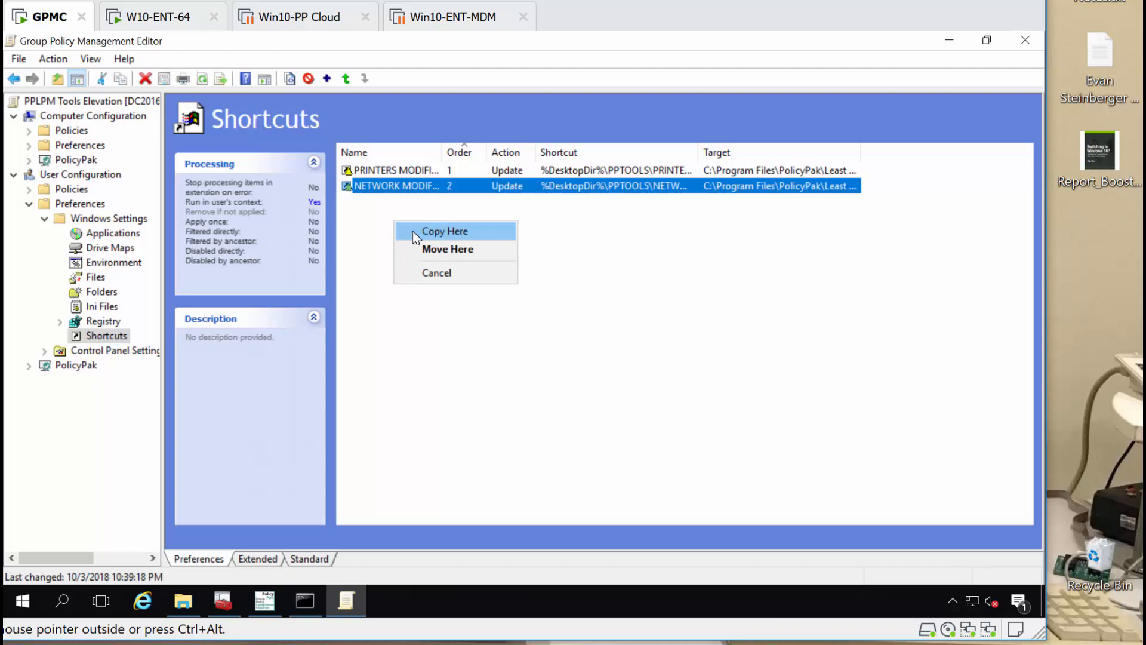
{"action": "left_click", "coordinate": [413, 231]}
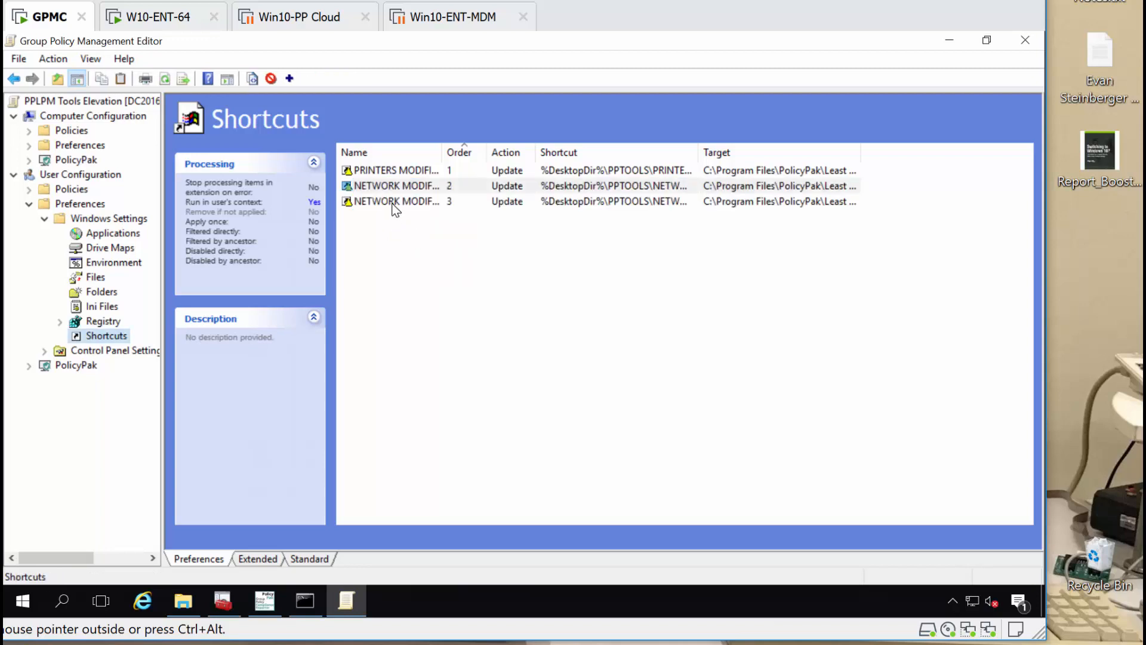
{"action": "left_click", "coordinate": [392, 203]}
{"action": "type", "text": "ad"}
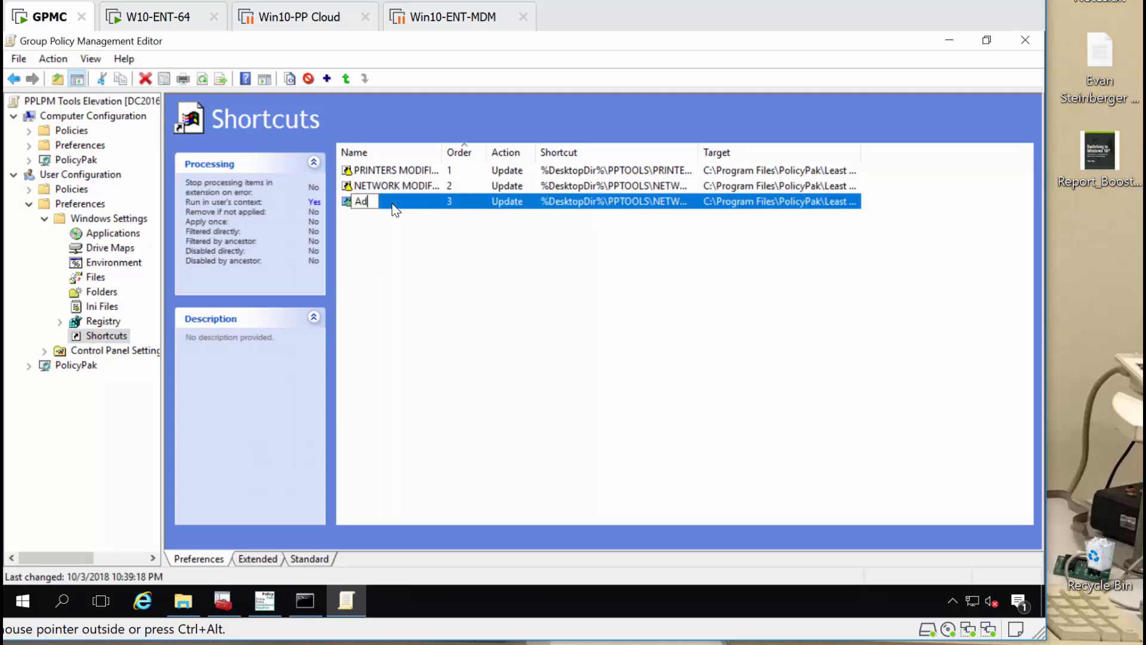
{"action": "key", "text": "Escape"}
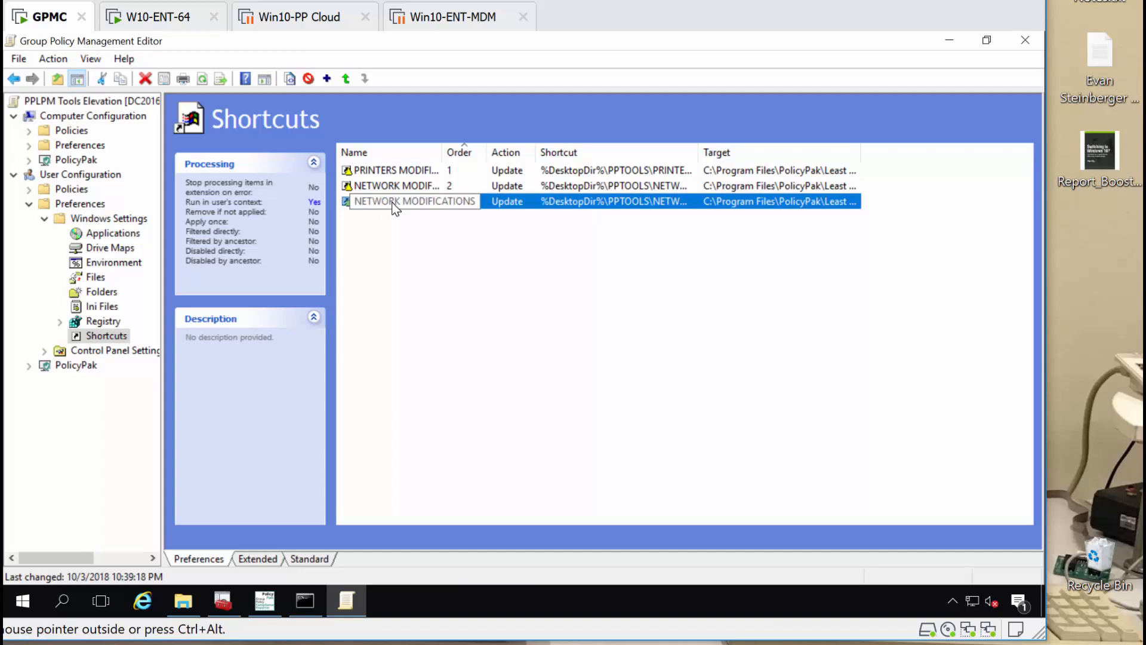
{"action": "left_click", "coordinate": [392, 202]}
{"action": "type", "text": "Remove "}
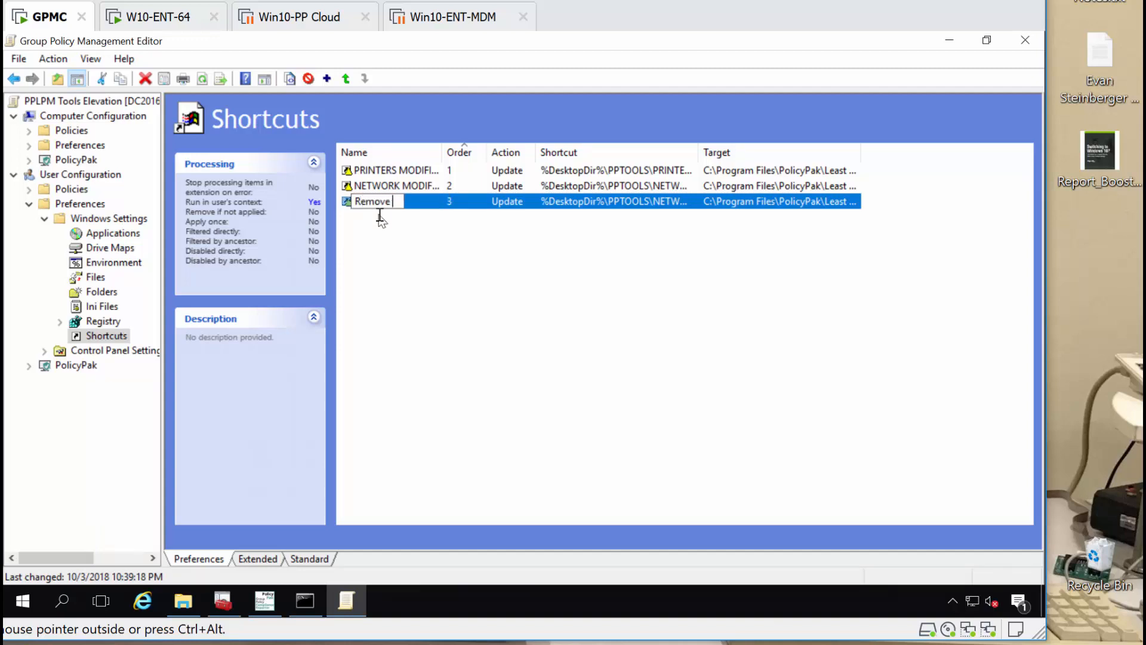
{"action": "type", "text": "Programs Mo"}
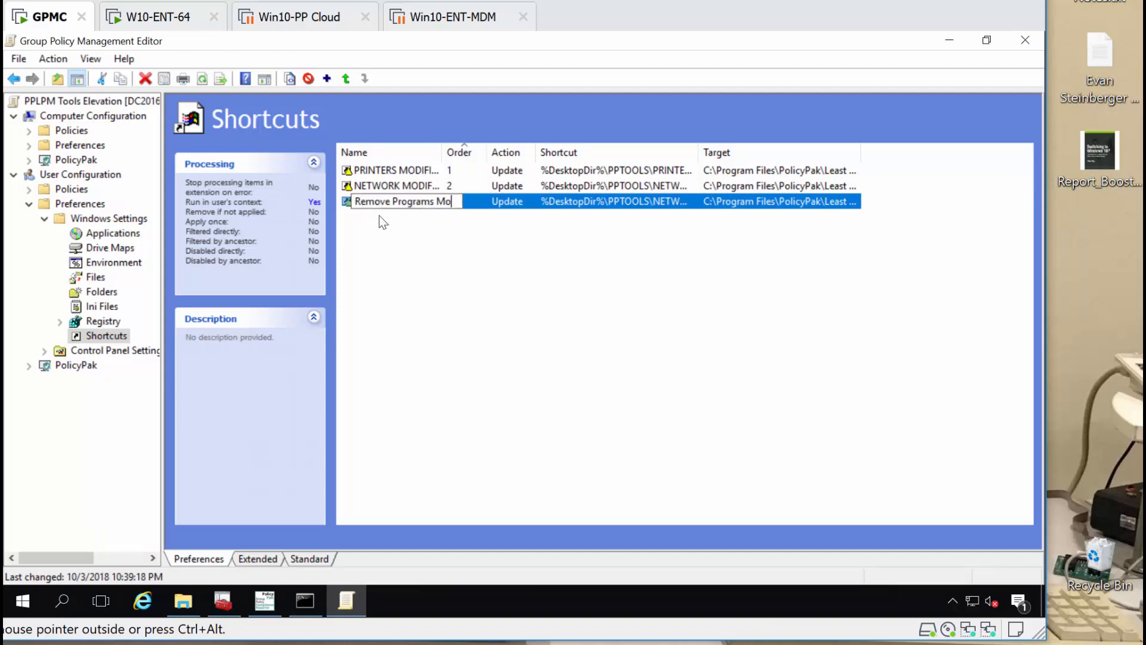
{"action": "type", "text": "d"}
{"action": "key", "text": "Return"}
Set the name in the Remove Programs Mod item's properties to PPTOOLS\Programs MODIFICATIONS
{"action": "key", "text": "Return"}
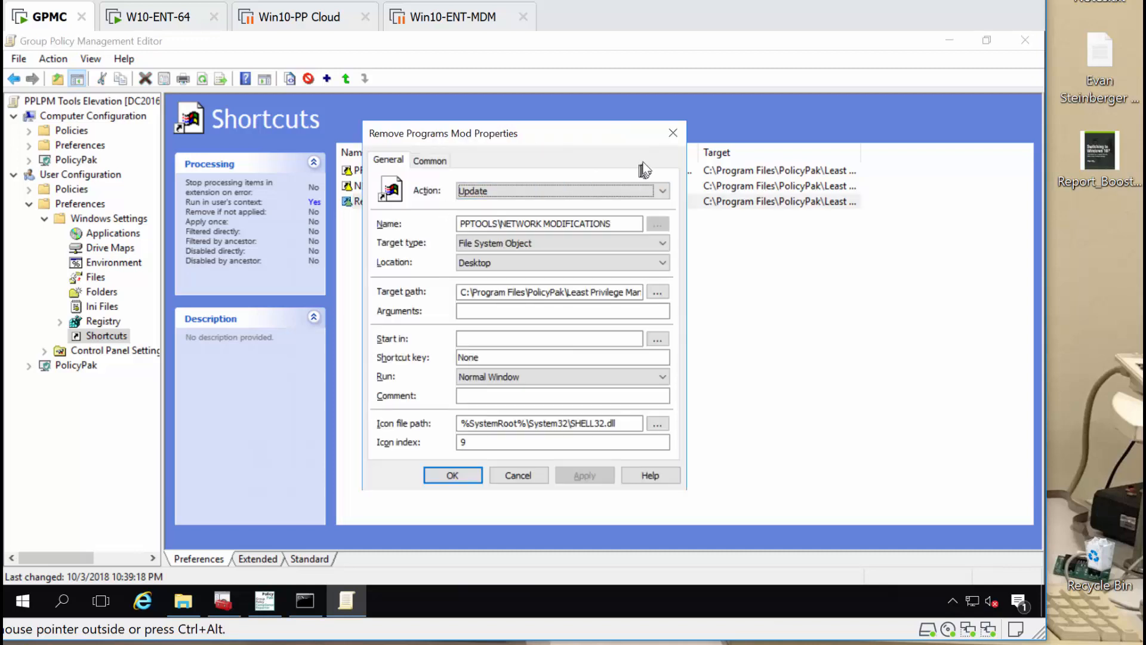
{"action": "double_click", "coordinate": [519, 224]}
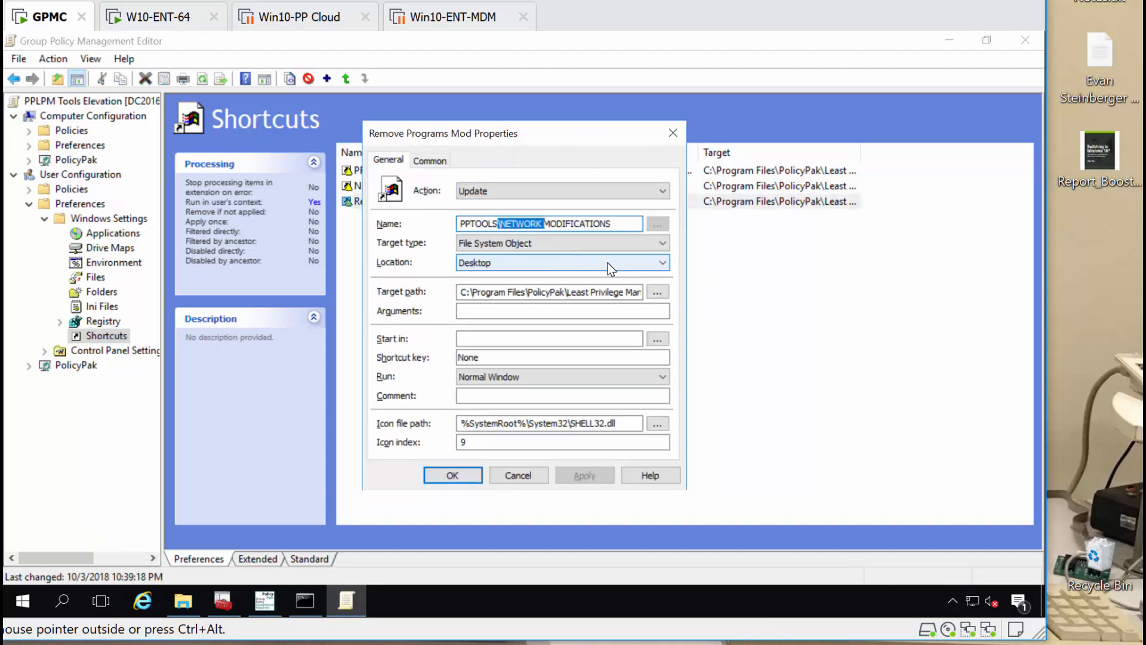
{"action": "key", "text": "Right"}
{"action": "key", "text": "BackSpace"}
{"action": "key", "text": "BackSpace"}
{"action": "key", "text": "BackSpace"}
{"action": "key", "text": "BackSpace"}
{"action": "key", "text": "BackSpace"}
{"action": "key", "text": "BackSpace"}
{"action": "key", "text": "BackSpace"}
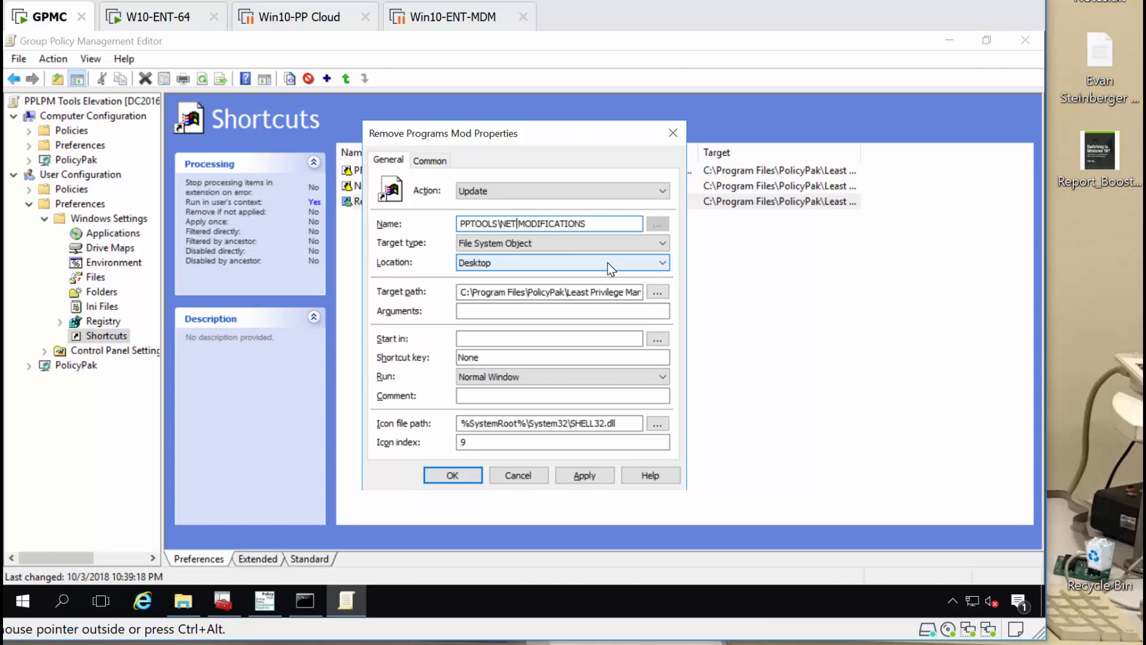
{"action": "type", "text": "Programs"}
Set the Remove Programs Mod shortcut's target path to the PolicyPak.Tools.Programs application in C:\Program Files\PolicyPak\Least Privilege Manager\Tools
{"action": "left_click", "coordinate": [656, 292]}
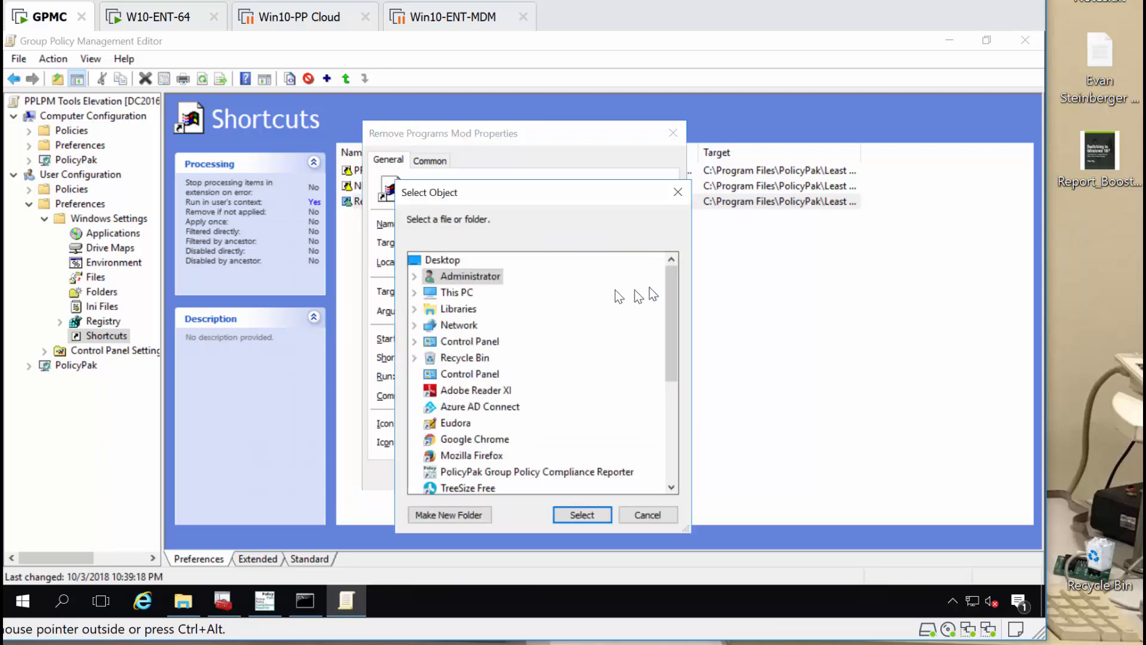
{"action": "left_click", "coordinate": [420, 291]}
{"action": "left_click", "coordinate": [431, 405]}
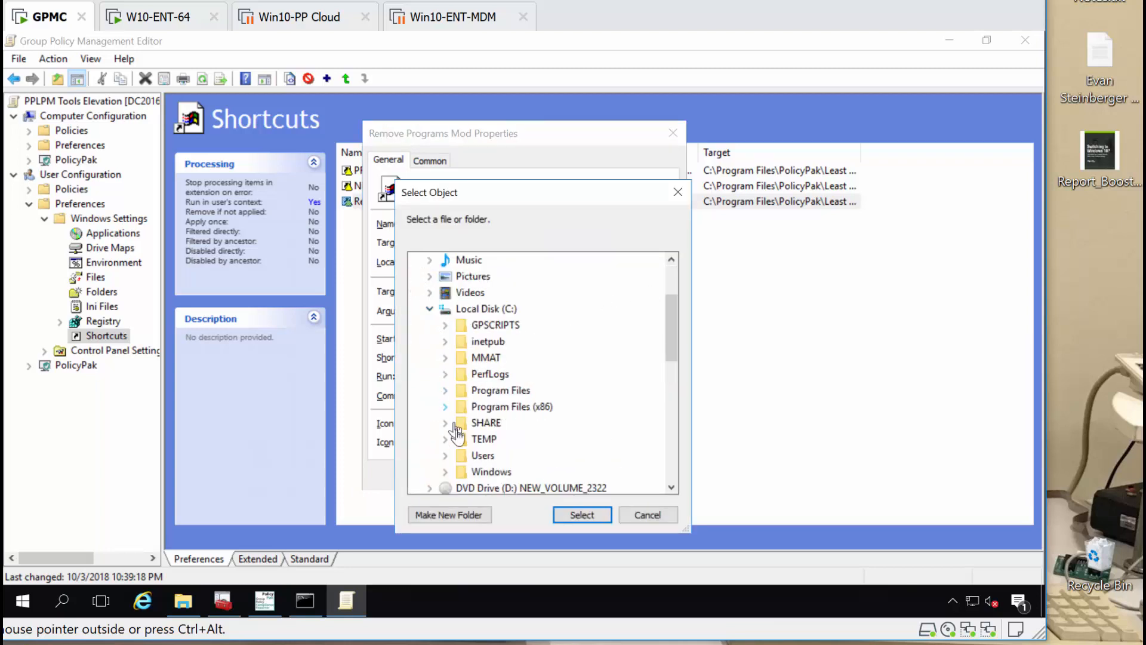
{"action": "left_click", "coordinate": [447, 389]}
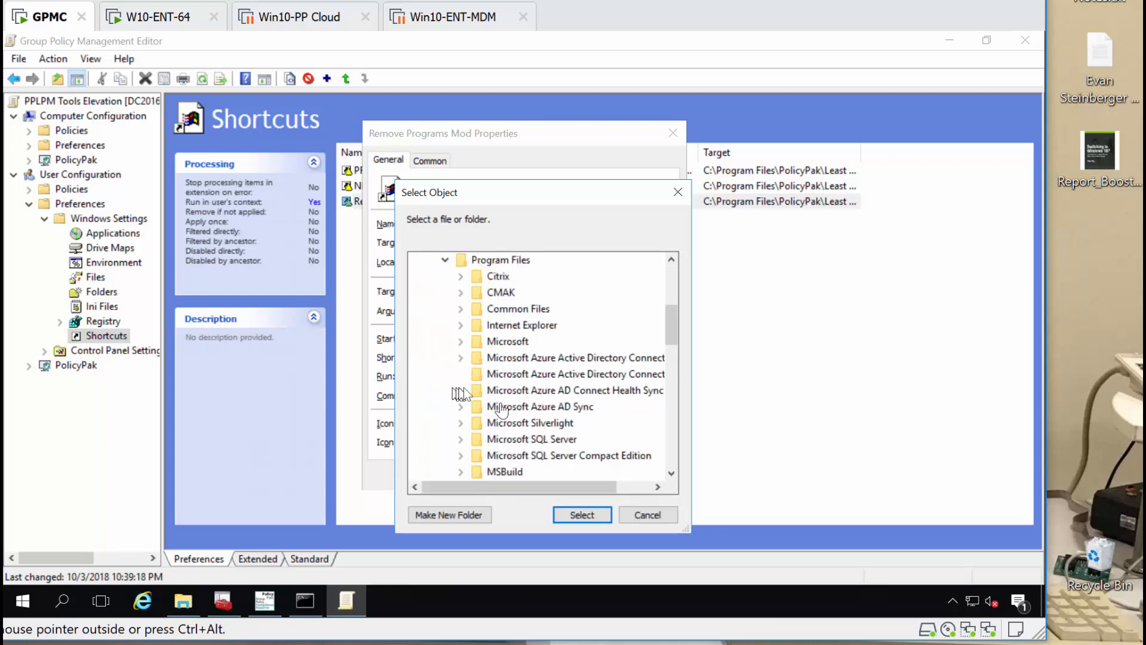
{"action": "scroll", "coordinate": [495, 425], "scroll_direction": "down", "scroll_amount": 3}
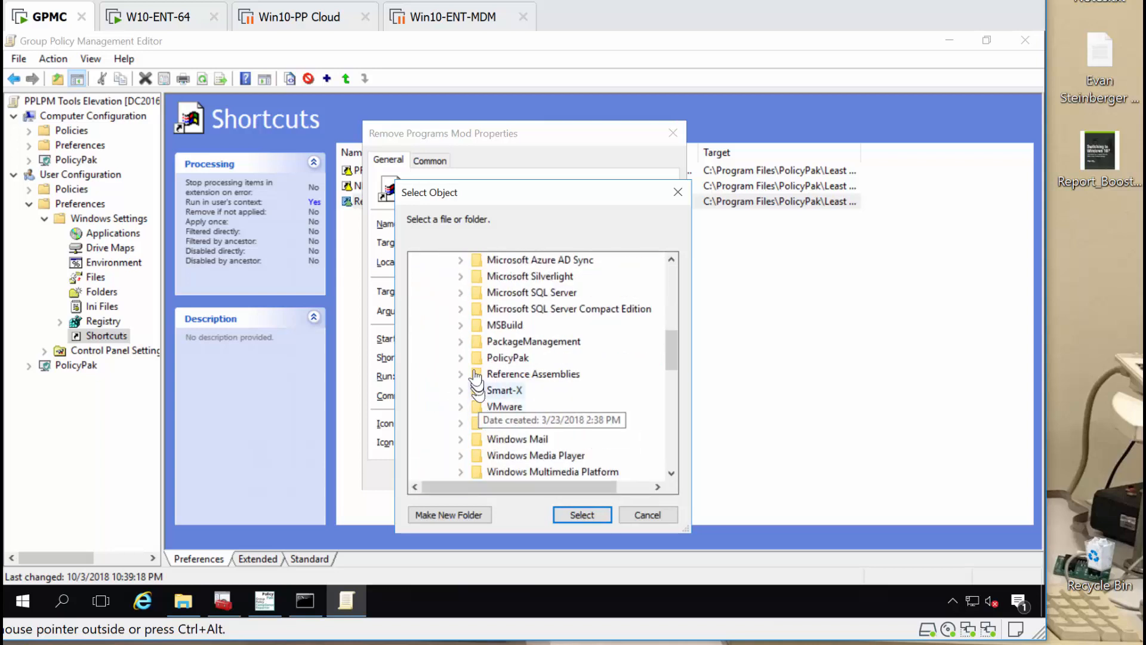
{"action": "left_click", "coordinate": [461, 358]}
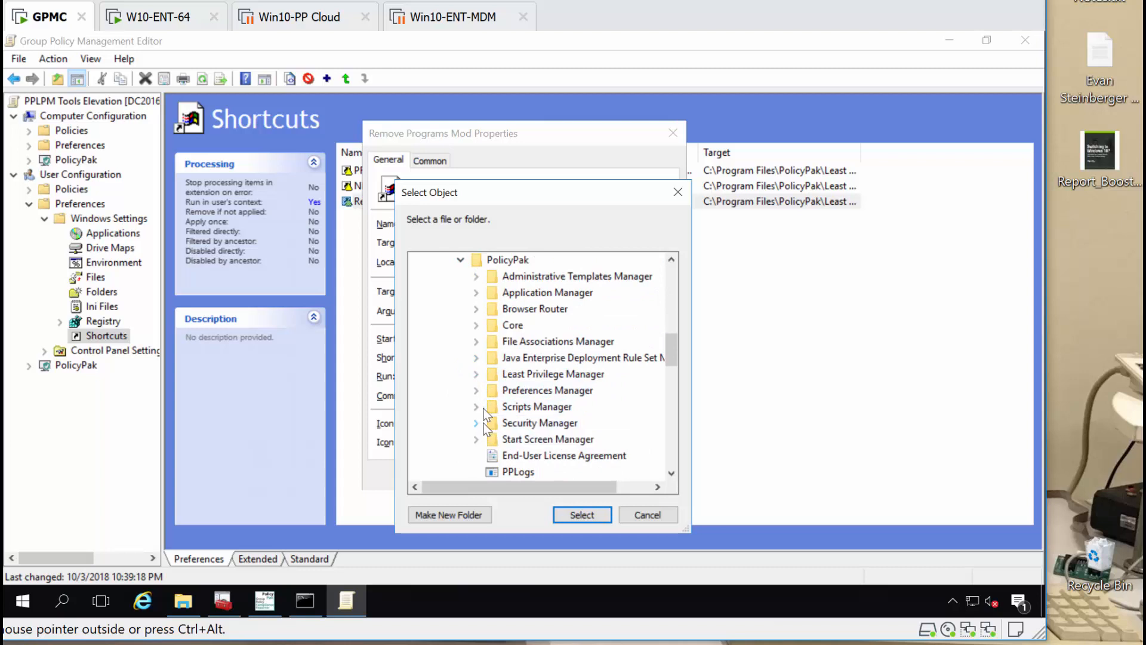
{"action": "left_click", "coordinate": [476, 373]}
{"action": "left_click", "coordinate": [492, 406]}
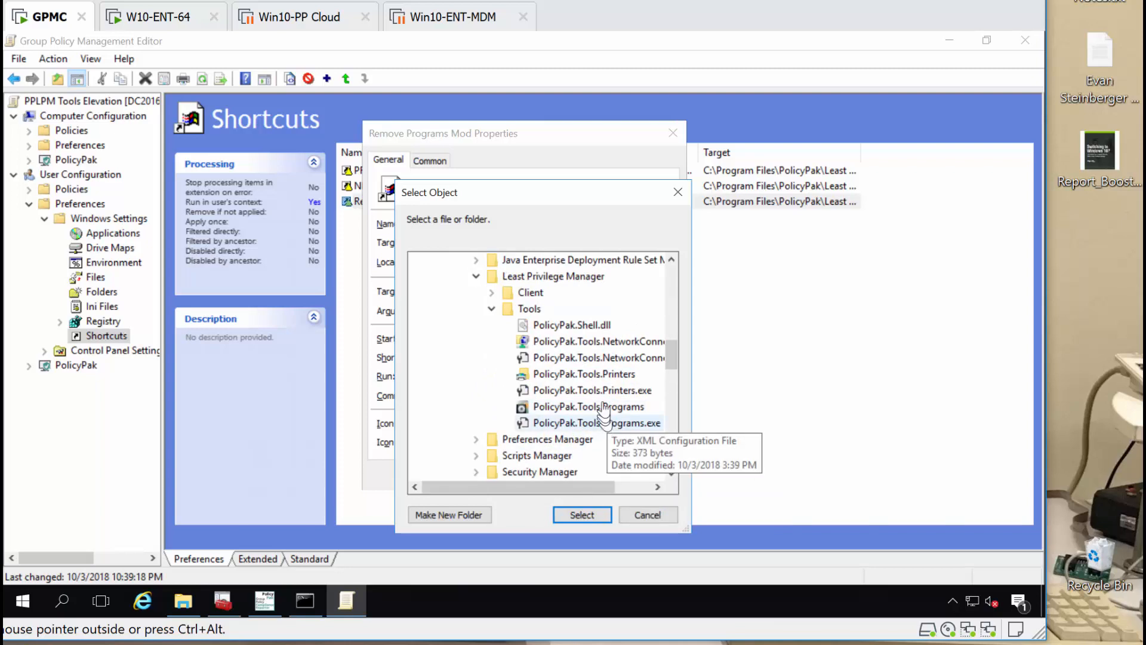
{"action": "left_click", "coordinate": [597, 408]}
{"action": "left_click", "coordinate": [581, 515]}
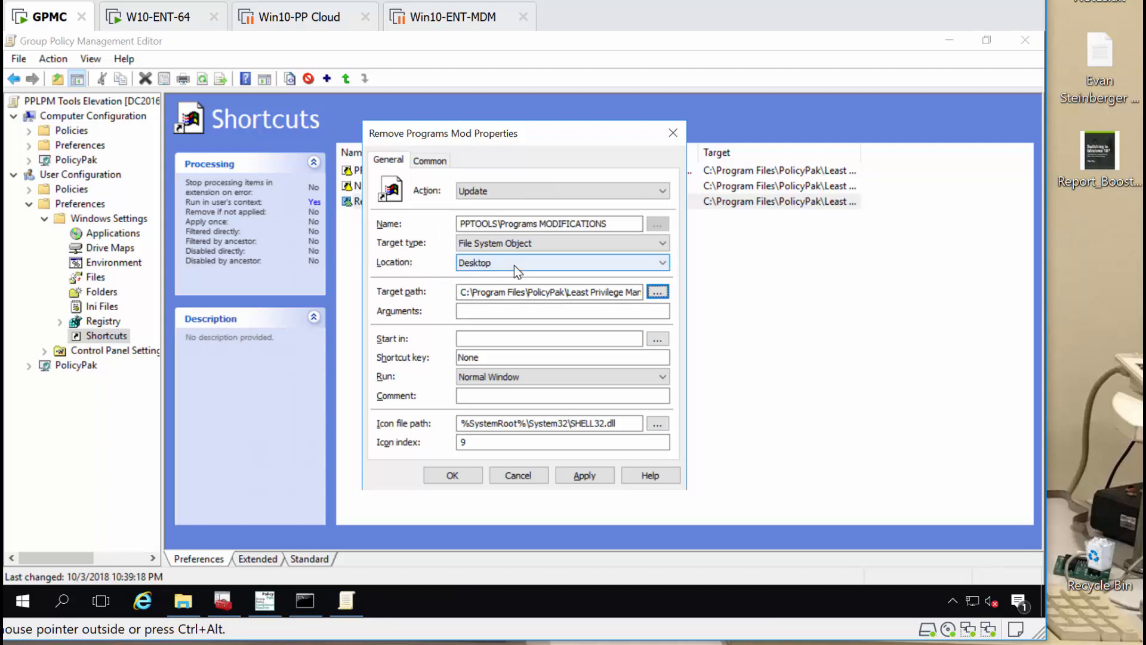
Give the programs shortcut the control panel window icon from SHELL32.dll and save its properties
{"action": "left_click", "coordinate": [657, 423]}
{"action": "left_click", "coordinate": [592, 349]}
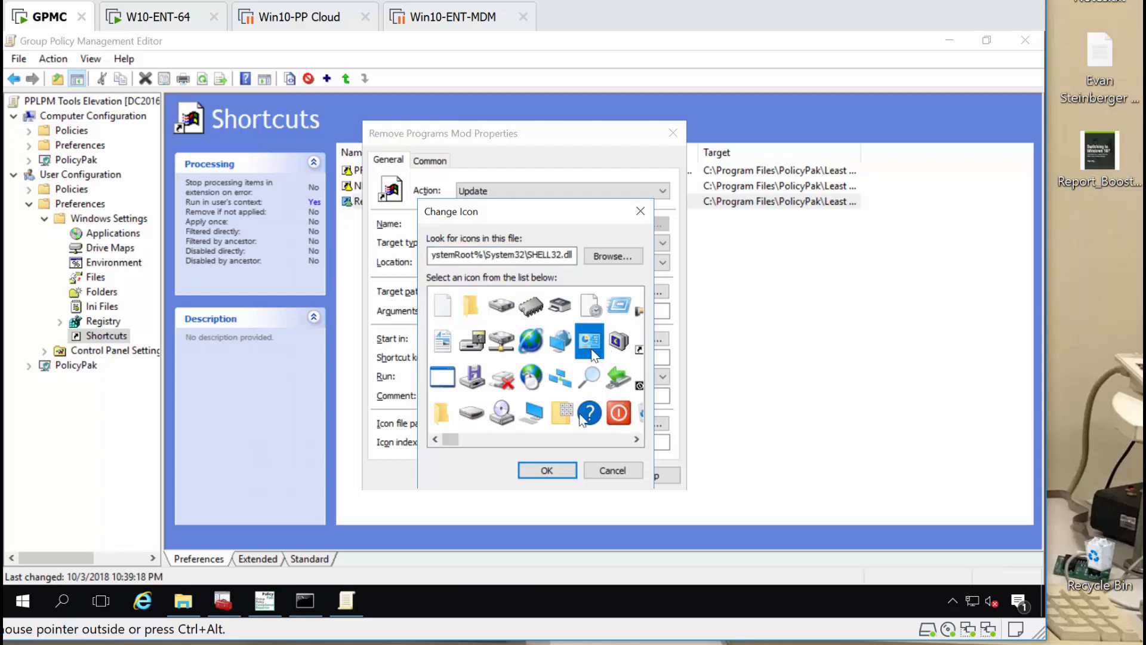
{"action": "left_click", "coordinate": [567, 468]}
{"action": "left_click", "coordinate": [459, 471]}
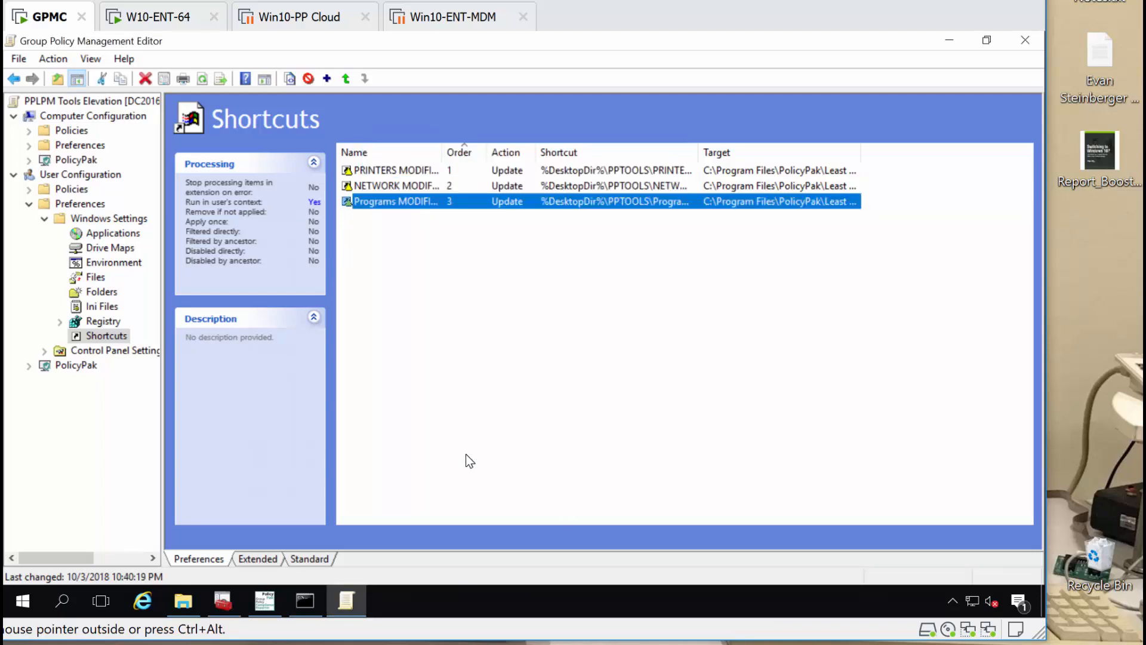
Switch to the W10-ENT-64 machine, close the open PPTOOLS folder and rerun gpupdate in the Command Prompt
{"action": "left_click", "coordinate": [160, 23]}
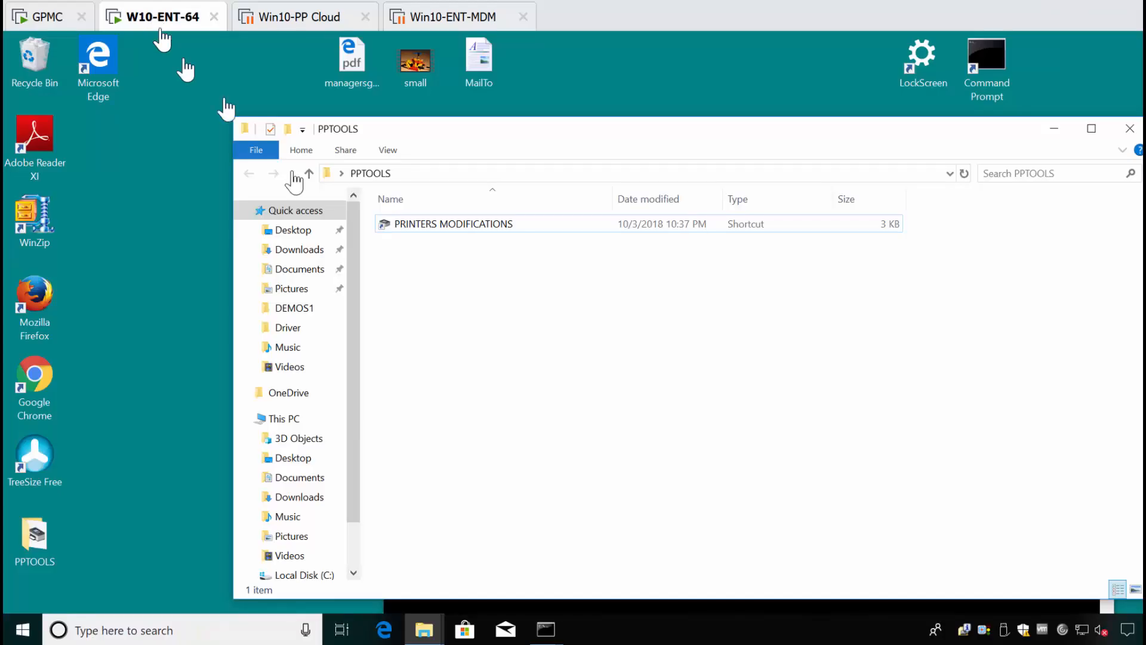
{"action": "key", "text": "alt+F4"}
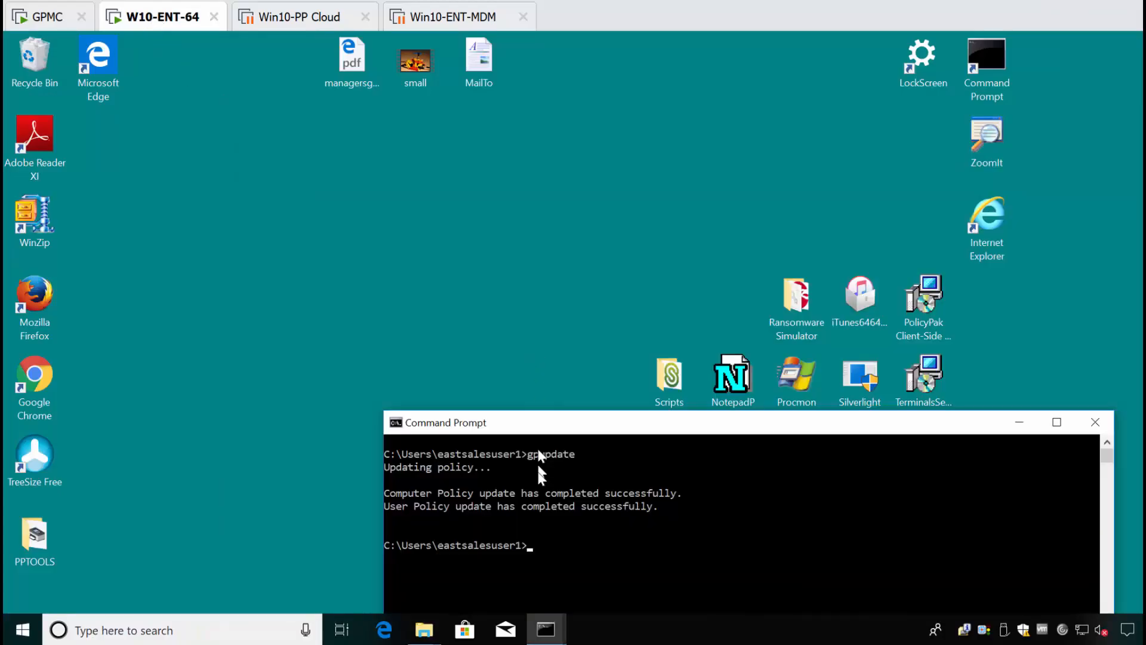
{"action": "left_click", "coordinate": [539, 467]}
{"action": "key", "text": "Up"}
{"action": "key", "text": "Return"}
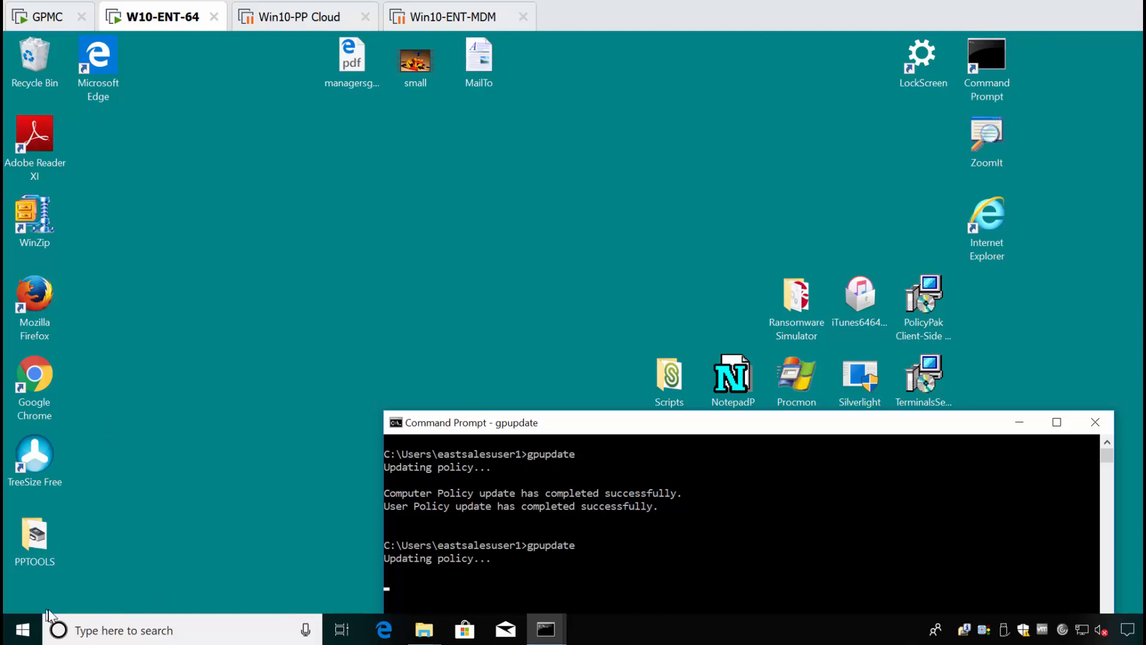
Open the PPTOOLS desktop folder, then shrink and reposition its window so the Command Prompt output stays in view
{"action": "left_click", "coordinate": [90, 541]}
{"action": "double_click", "coordinate": [30, 538]}
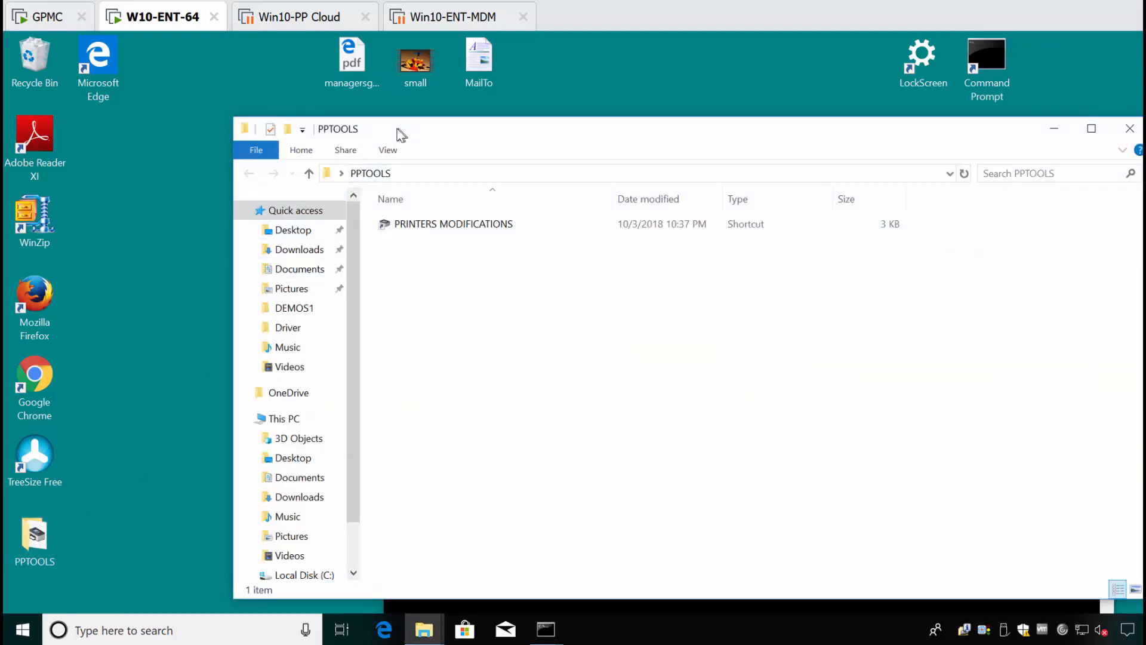
{"action": "left_click_drag", "start_coordinate": [400, 134], "coordinate": [338, 112]}
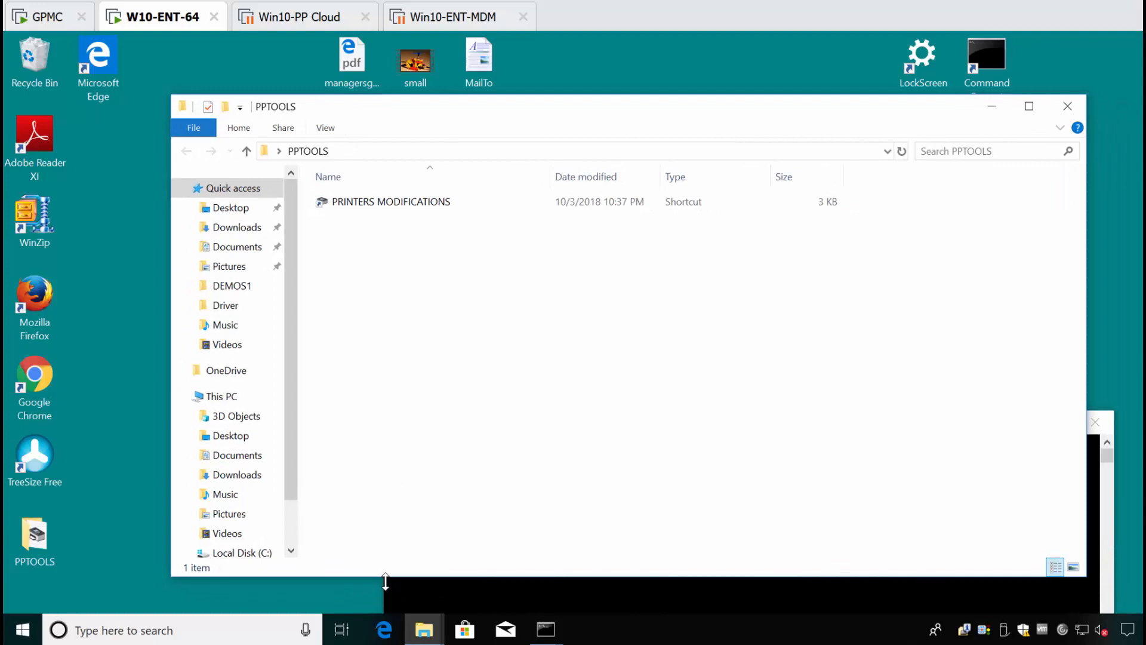
{"action": "left_click_drag", "start_coordinate": [385, 582], "coordinate": [371, 338]}
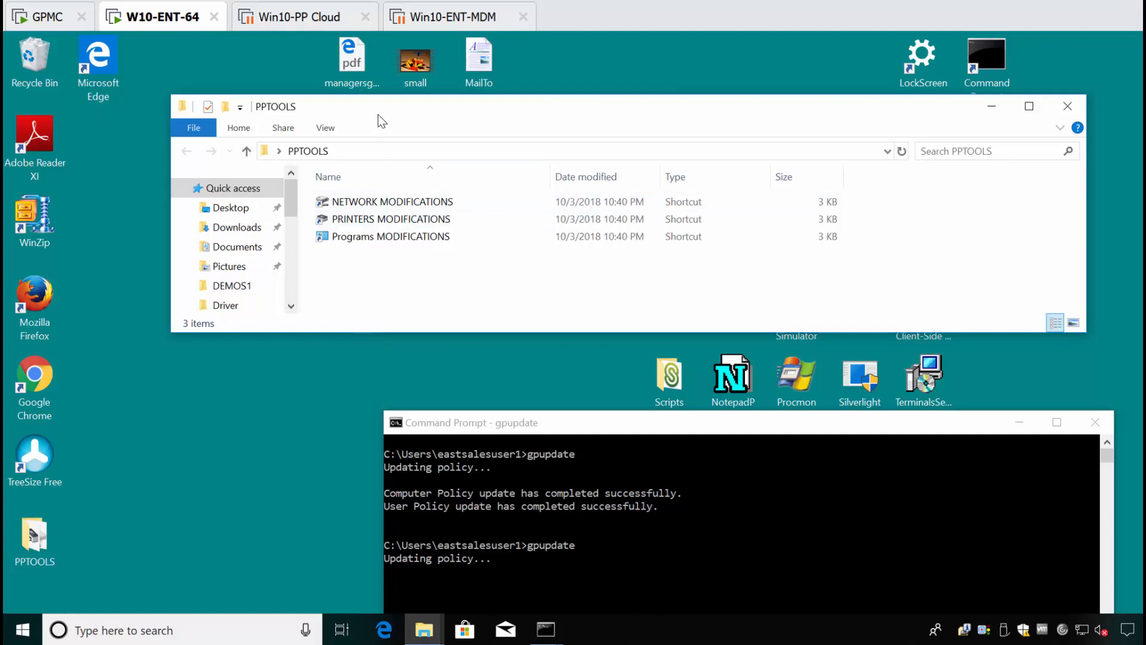
{"action": "left_click_drag", "start_coordinate": [377, 120], "coordinate": [370, 144]}
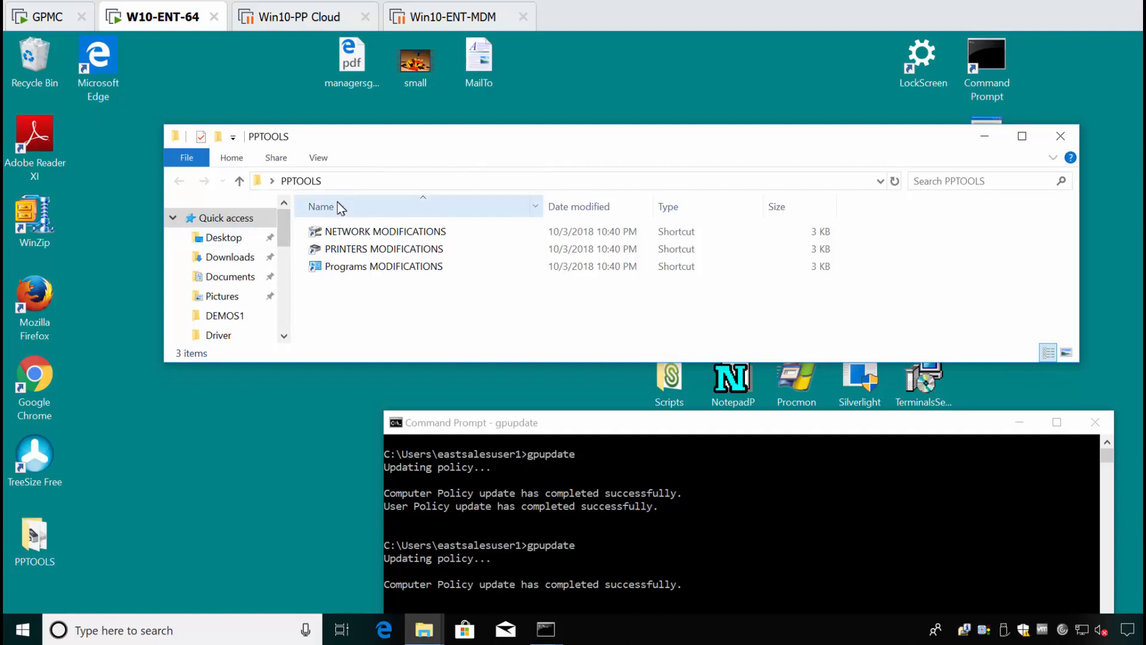
Launch the NETWORK MODIFICATIONS shortcut, disable the Ethernet0 adapter and close the Network Connections tool
{"action": "double_click", "coordinate": [411, 231]}
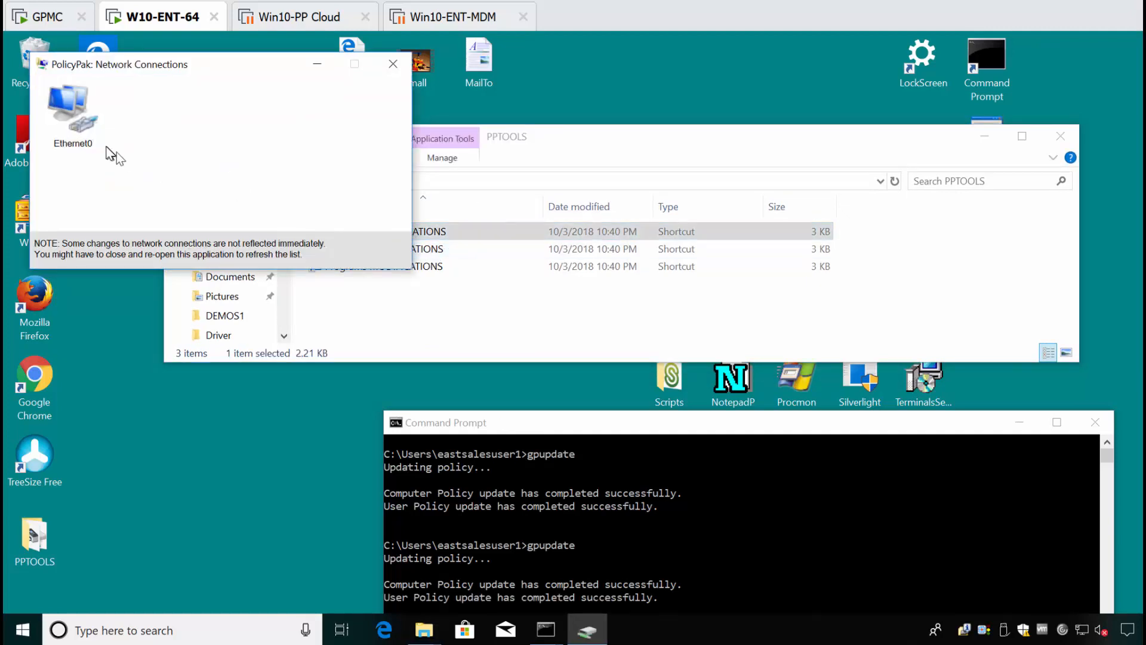
{"action": "right_click", "coordinate": [68, 106]}
{"action": "left_click", "coordinate": [99, 117]}
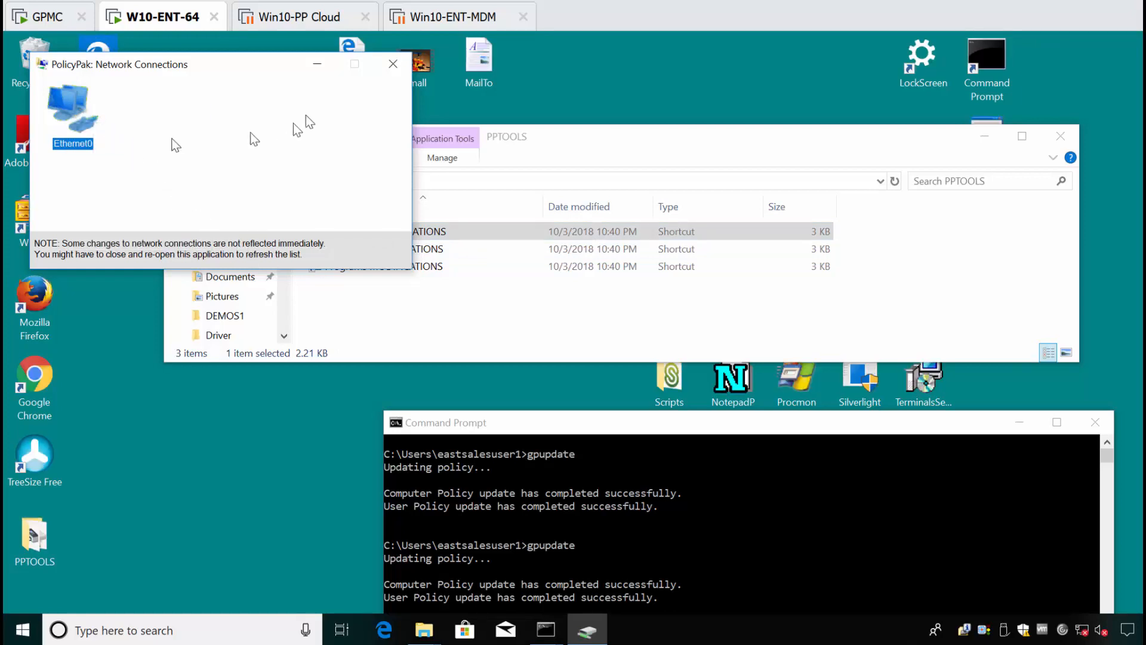
{"action": "left_click", "coordinate": [396, 65]}
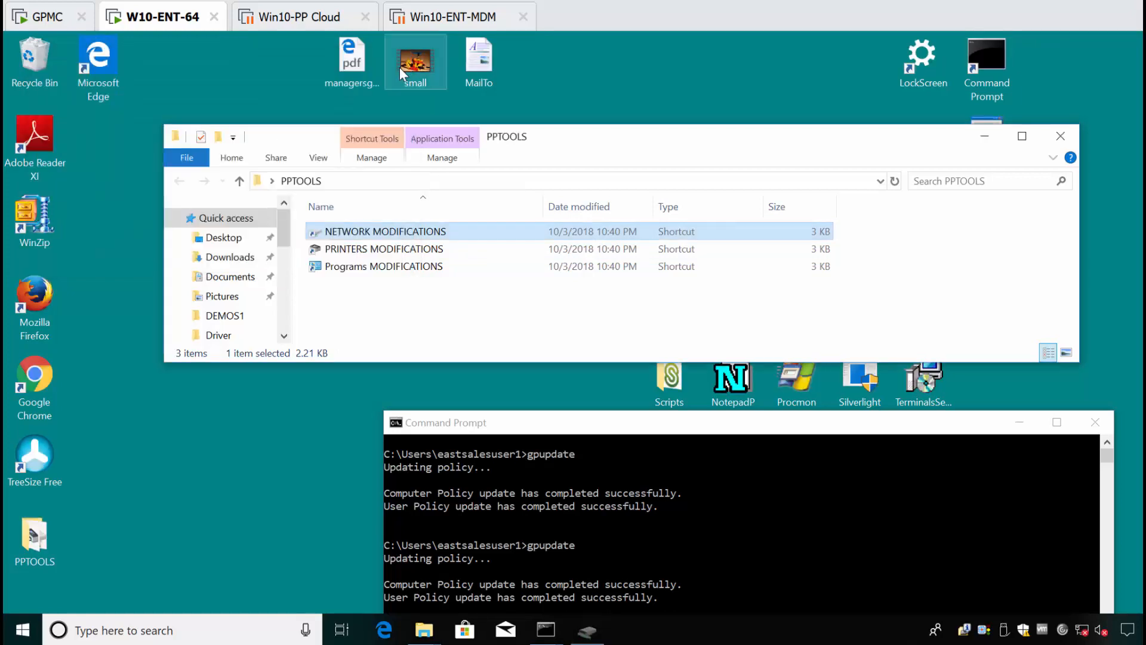
Relaunch the NETWORK MODIFICATIONS shortcut, enable the Ethernet0 adapter again and close the tool
{"action": "double_click", "coordinate": [355, 233]}
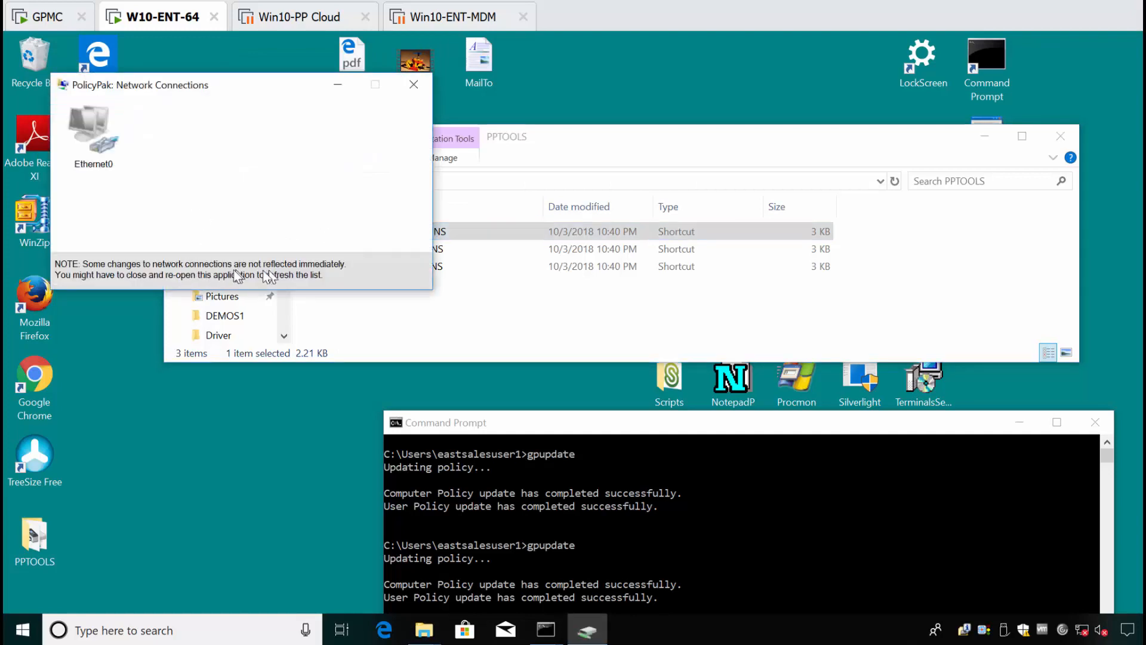
{"action": "right_click", "coordinate": [101, 126]}
{"action": "left_click", "coordinate": [144, 138]}
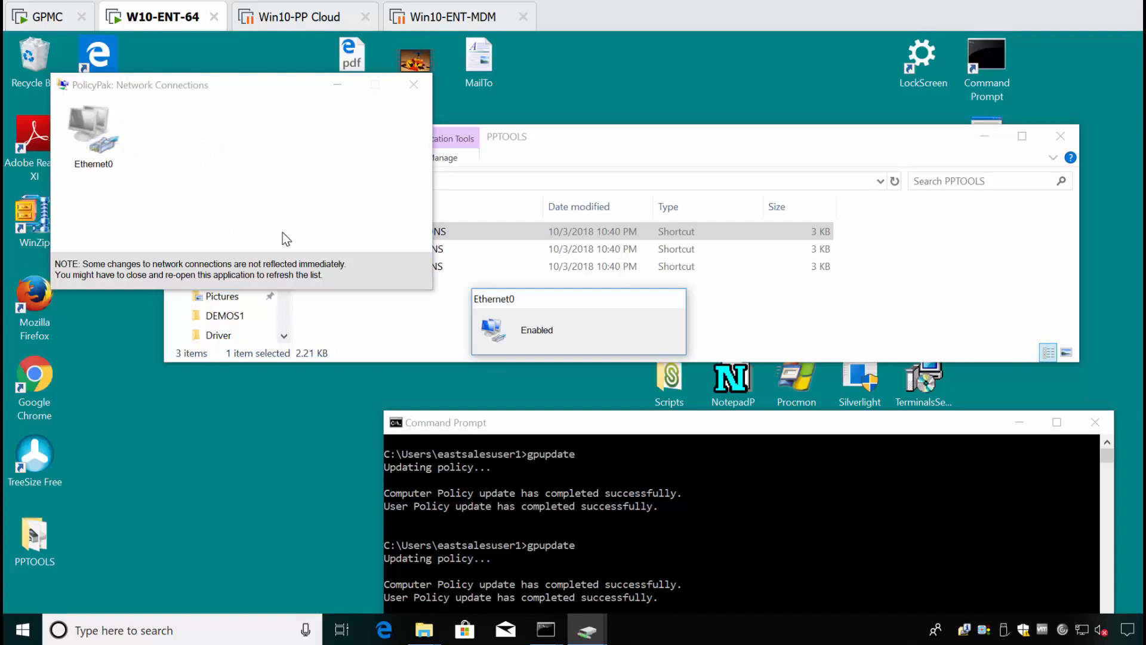
{"action": "left_click", "coordinate": [415, 85]}
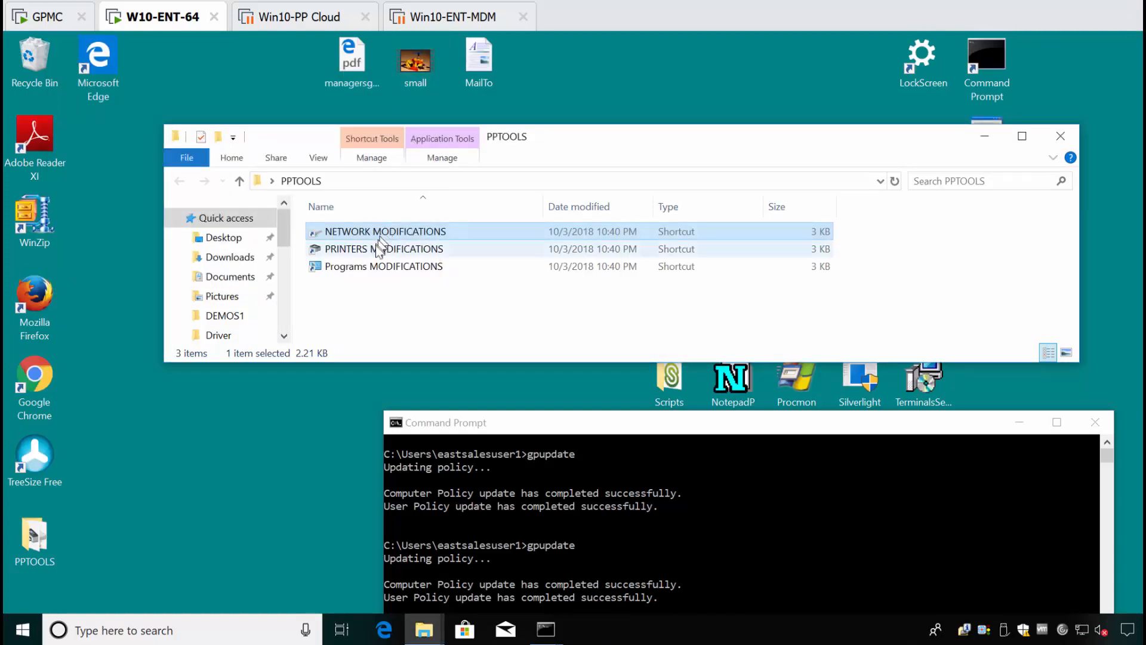
Launch the Programs MODIFICATIONS shortcut, look over the list of installed programs and close the tool
{"action": "double_click", "coordinate": [371, 268]}
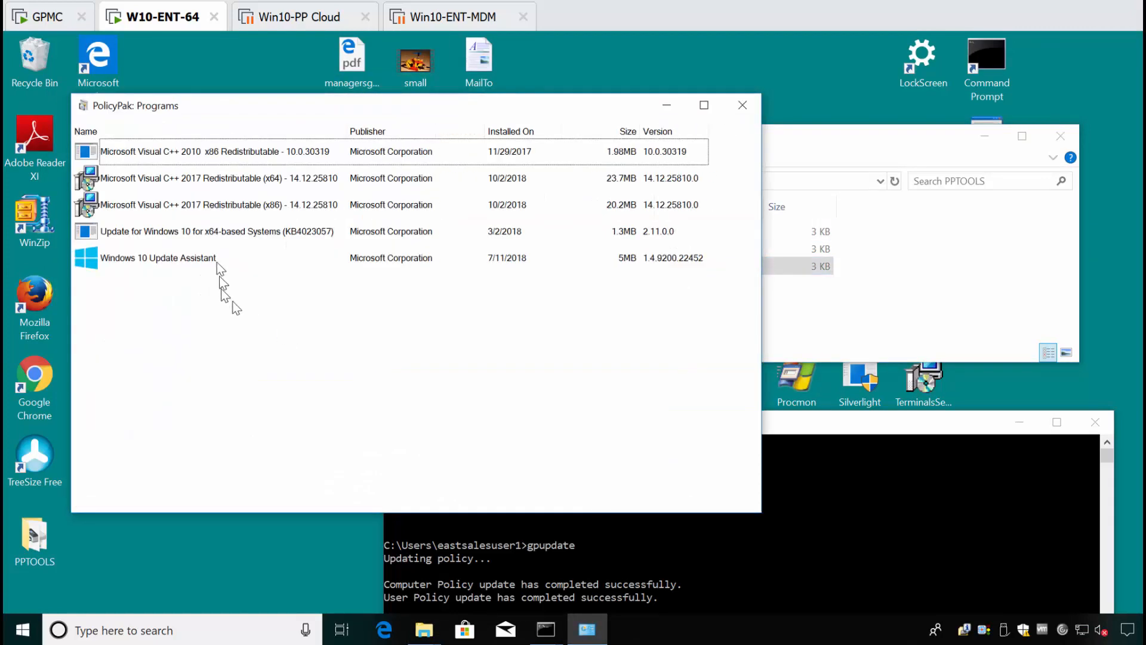
{"action": "left_click", "coordinate": [742, 106]}
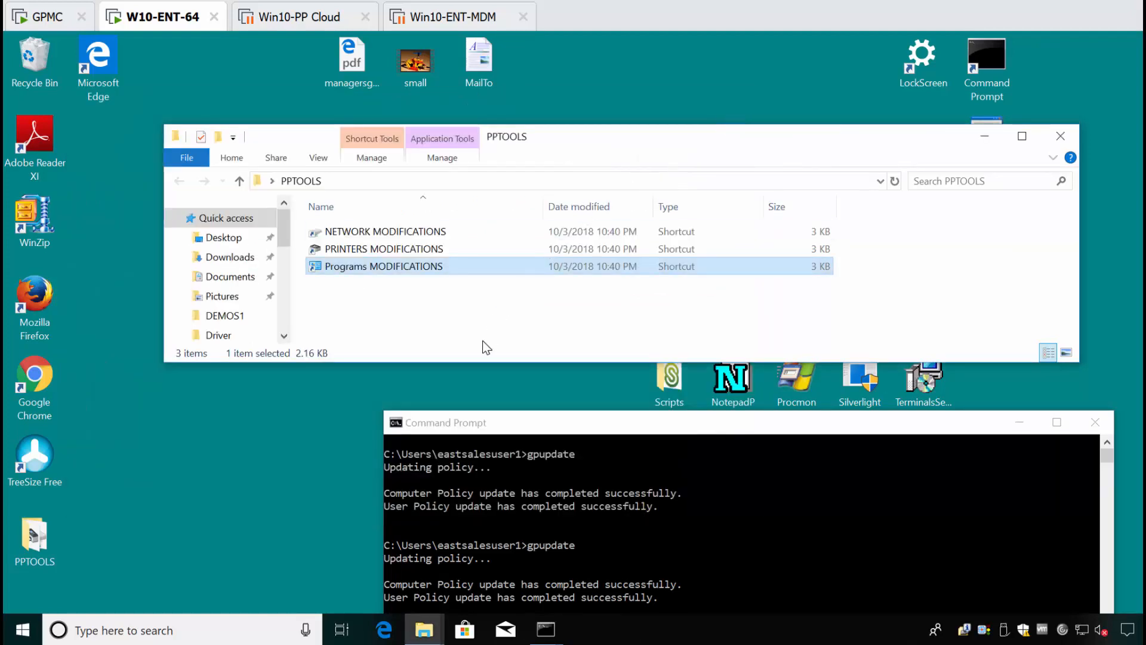